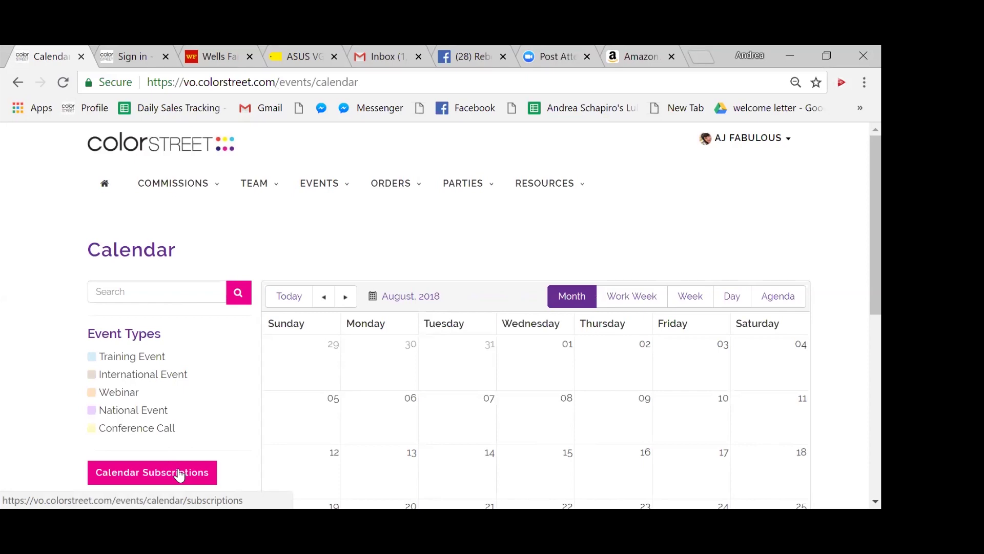
- Add a new calendar subscription by searching for the stylist's last name and subscribing to the second match
mouse_move(330, 189)
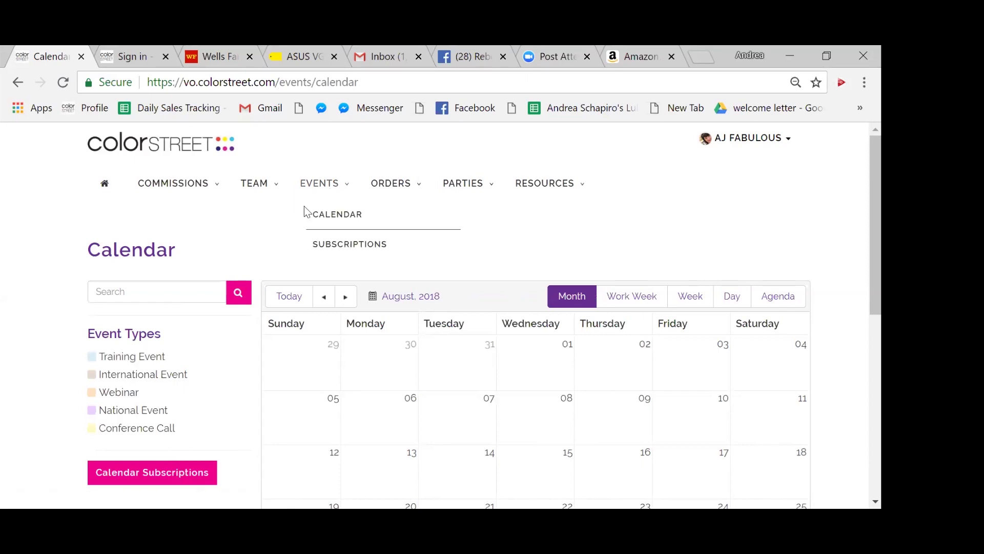
click(142, 473)
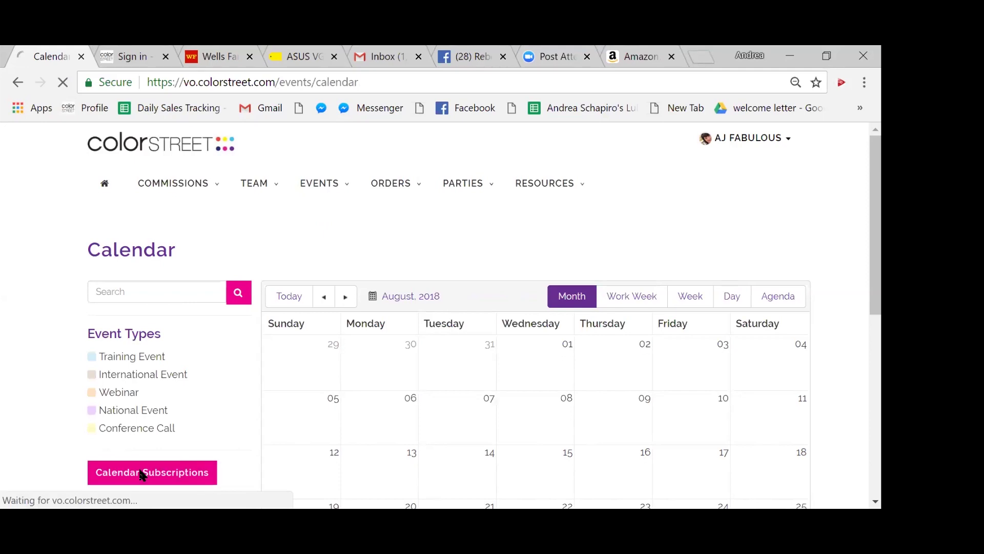
click(173, 304)
click(292, 233)
text(harbison)
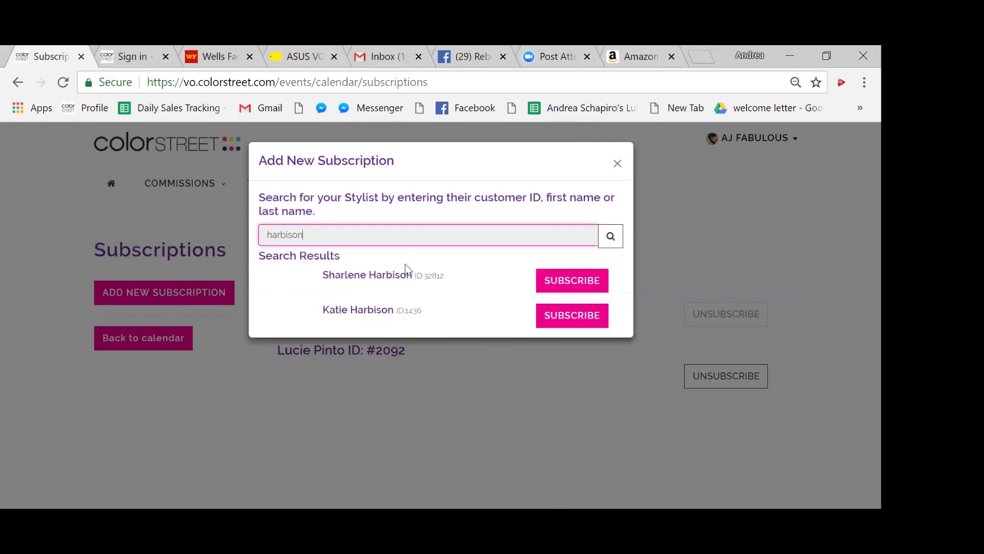
click(560, 315)
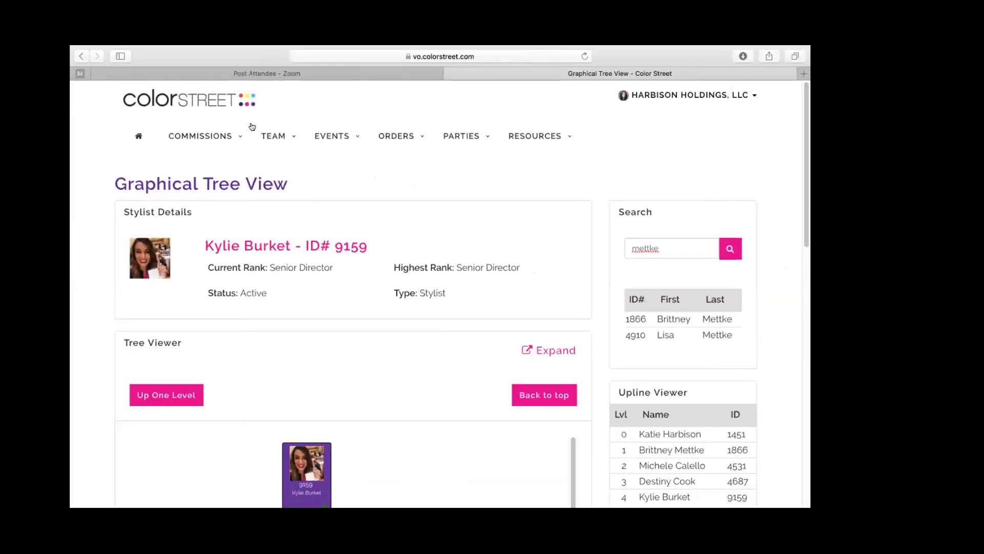
- Open the catalog for placing your own order and browse the Glitter Designs products
mouse_move(424, 136)
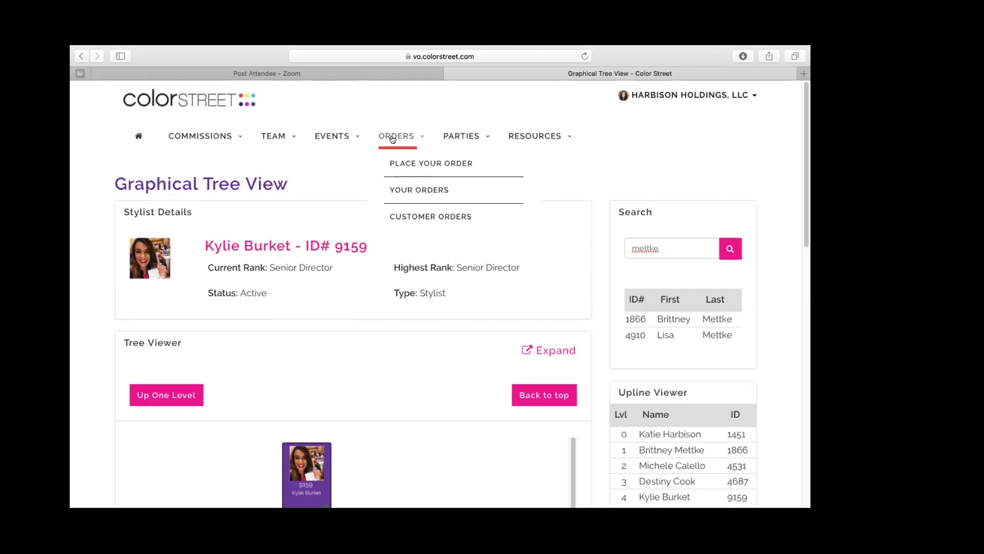
click(395, 162)
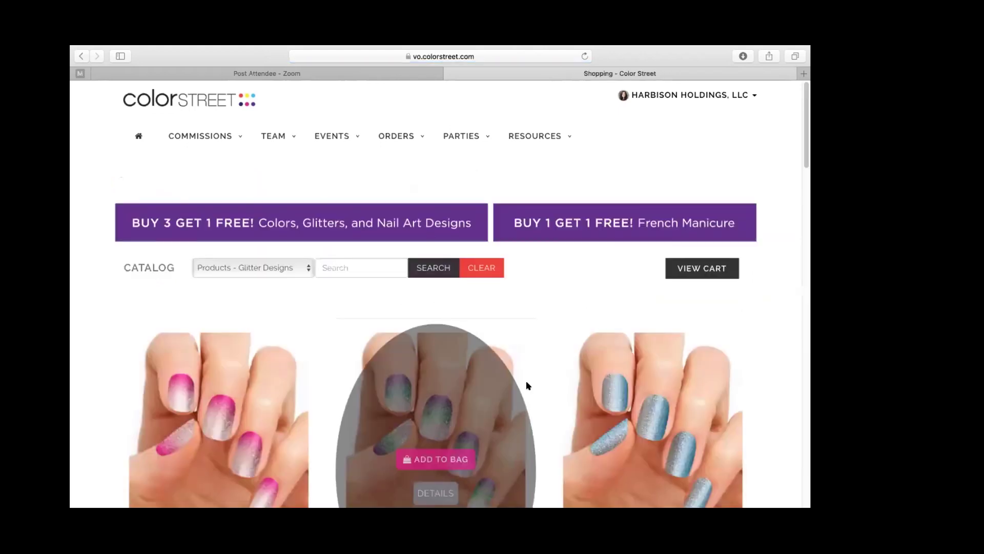
scroll(528, 384, down, 5)
scroll(528, 384, down, 15)
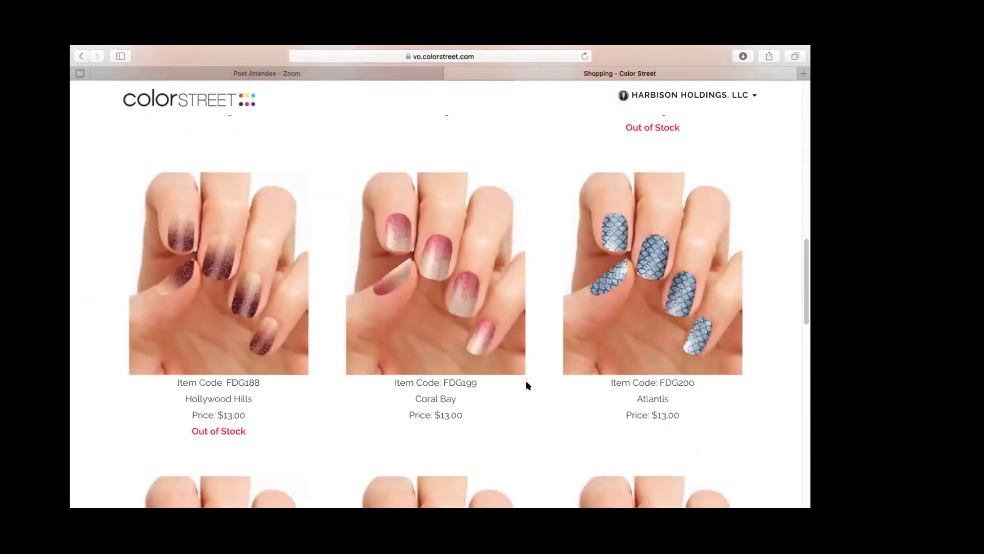
scroll(526, 382, up, 20)
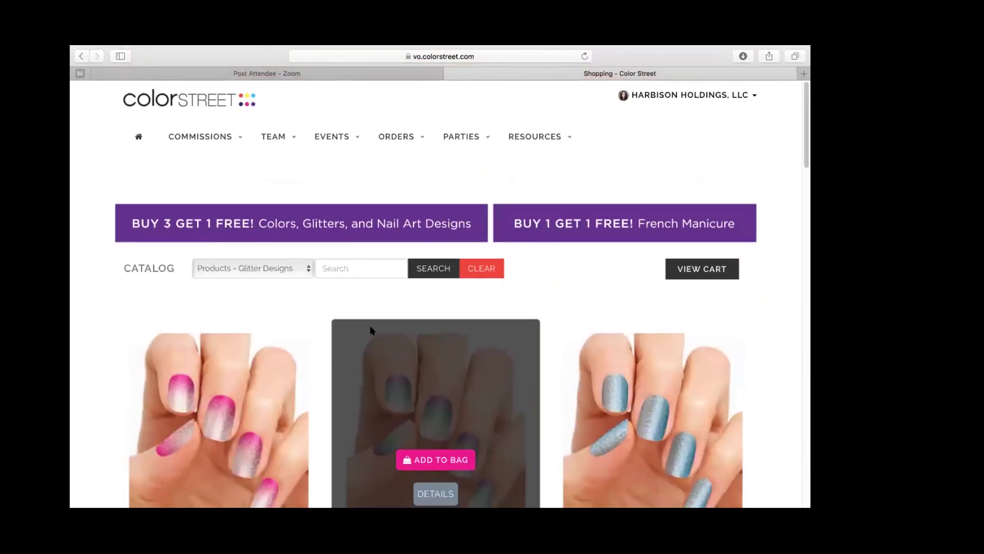
- Filter the catalog to Business Supplies and look through the items
click(259, 268)
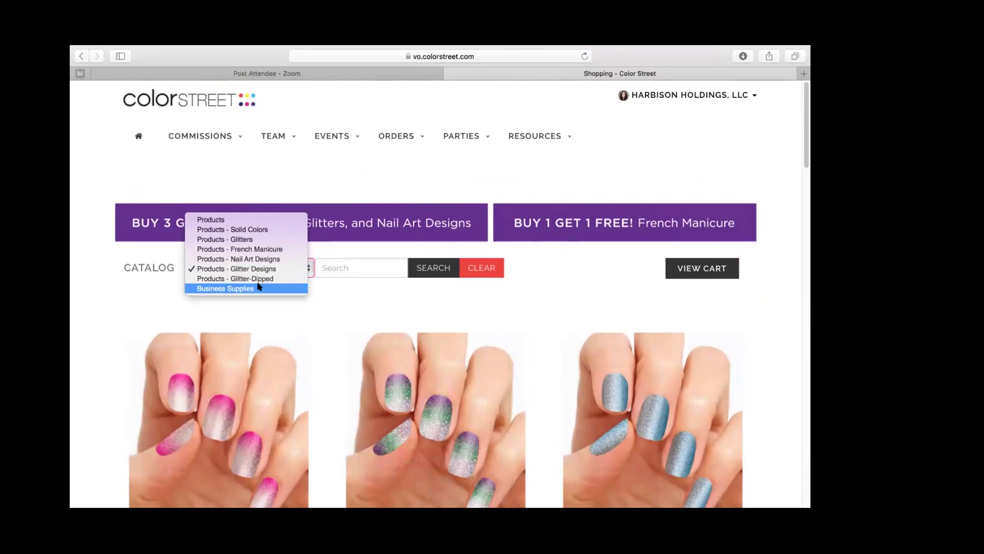
click(259, 287)
click(277, 273)
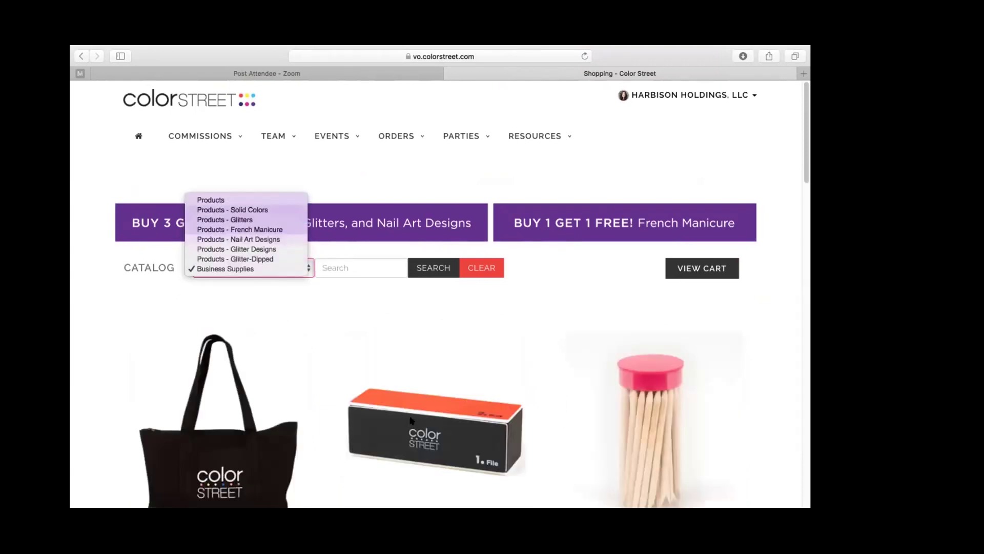
click(549, 309)
scroll(551, 310, down, 3)
scroll(551, 310, down, 5)
scroll(548, 307, up, 9)
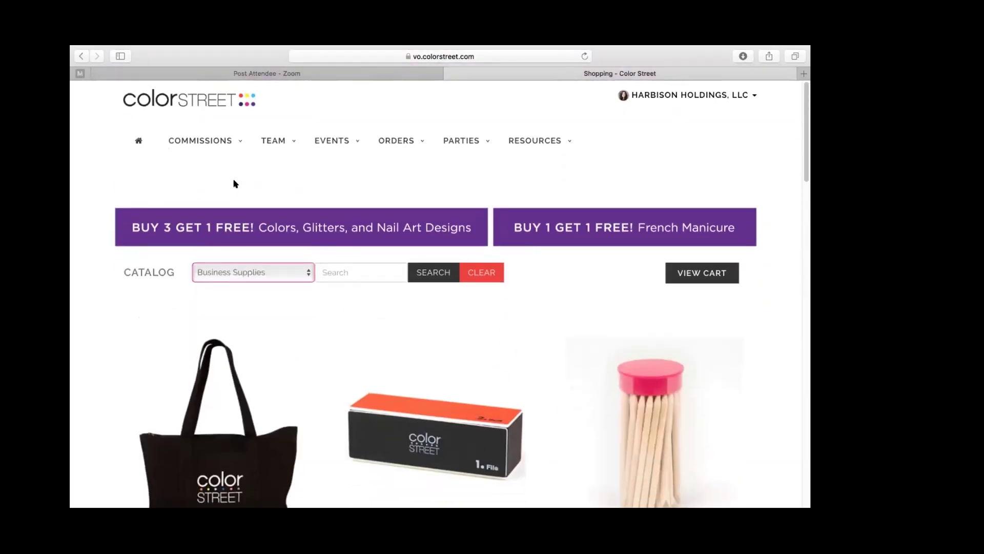
- Filter the catalog to Products - Glitters and look through the sets
click(224, 266)
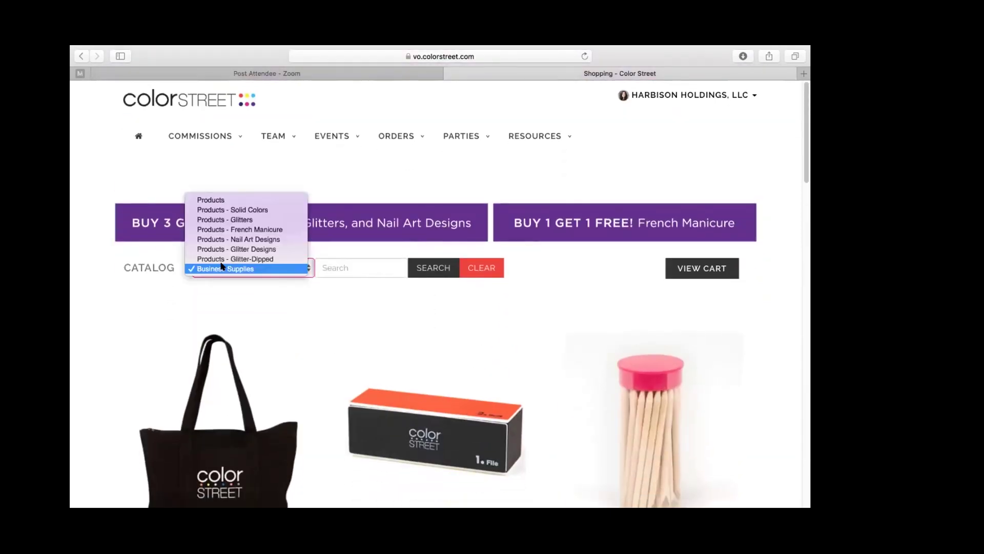
click(225, 219)
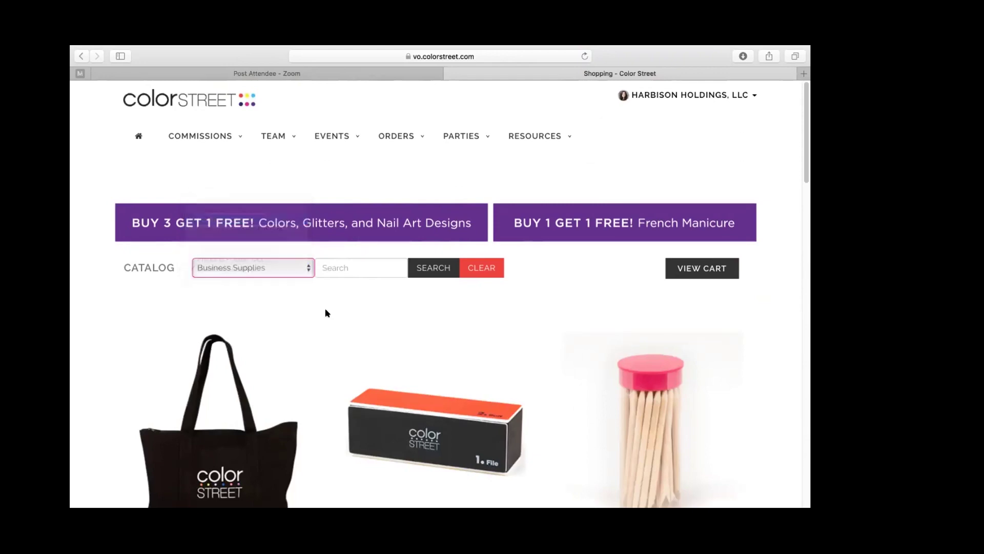
scroll(421, 435, down, 20)
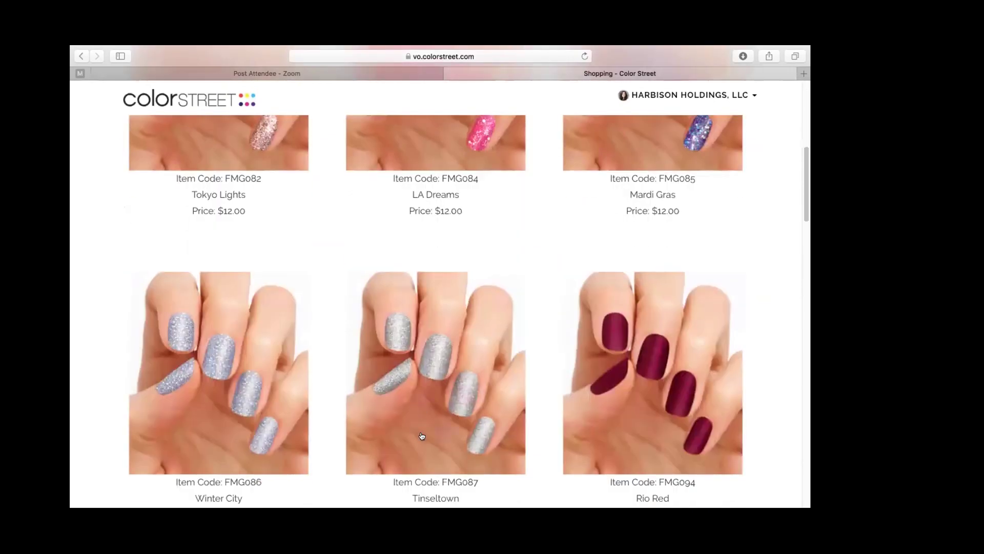
scroll(421, 435, down, 20)
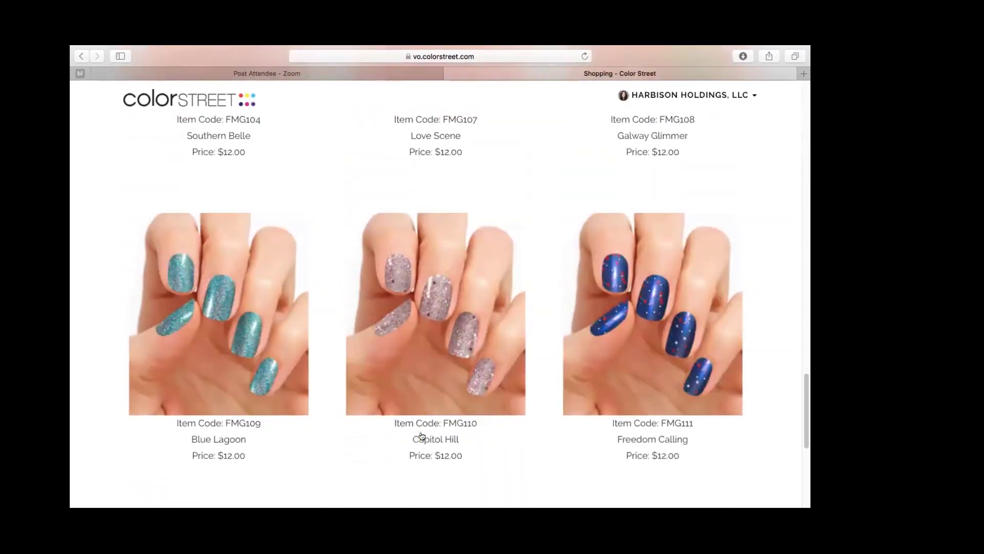
scroll(421, 435, up, 20)
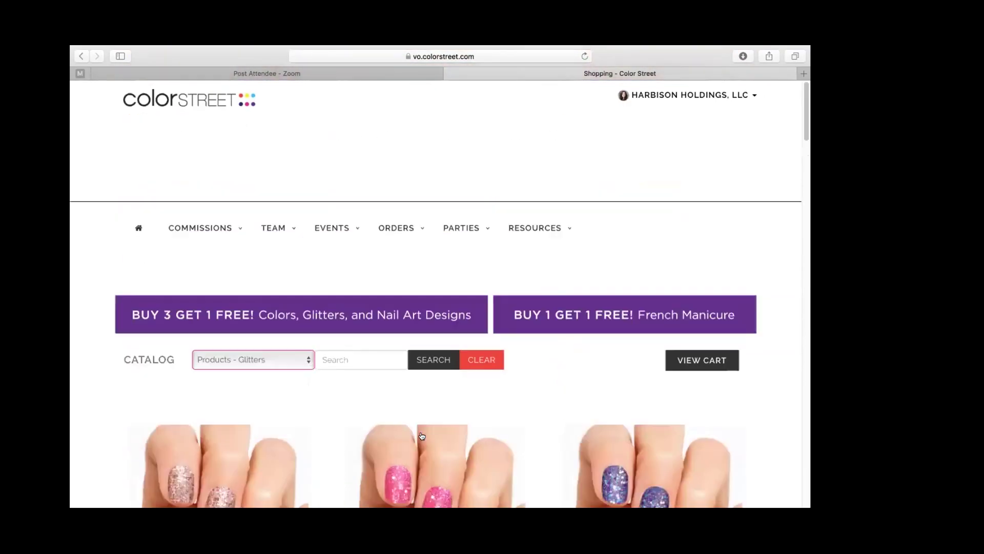
- Filter the catalog to Products - Glitter Designs and add the Coral Bay set to the bag
click(237, 267)
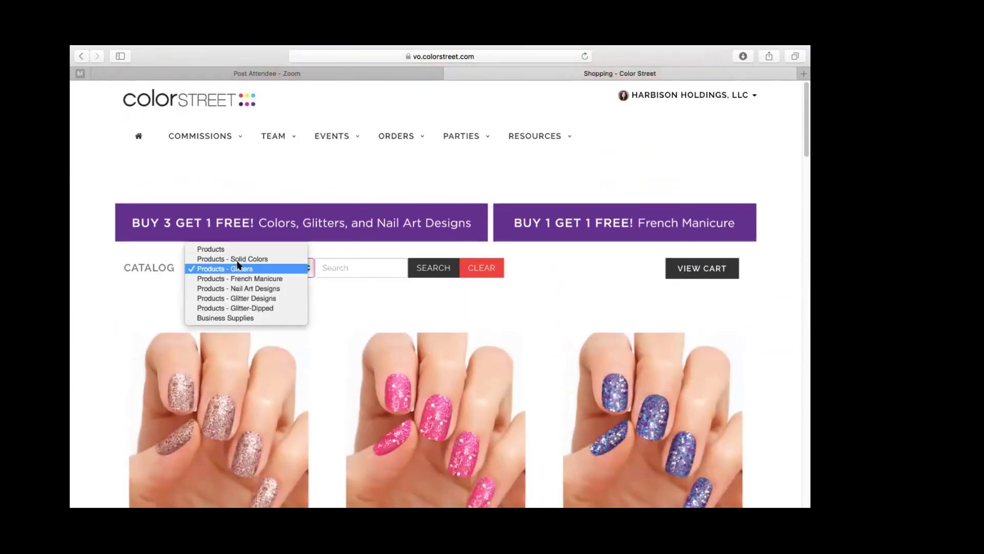
click(242, 298)
scroll(484, 413, down, 15)
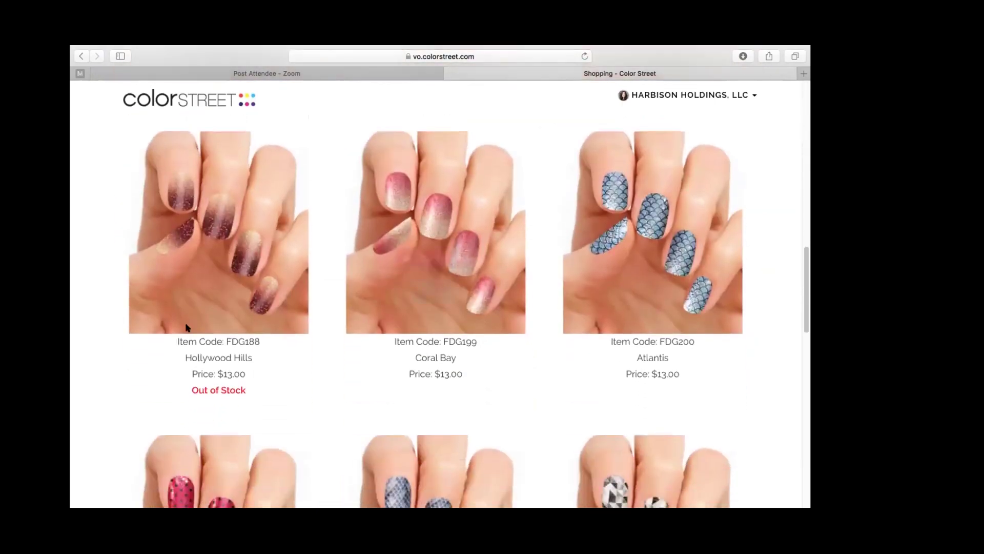
mouse_move(241, 204)
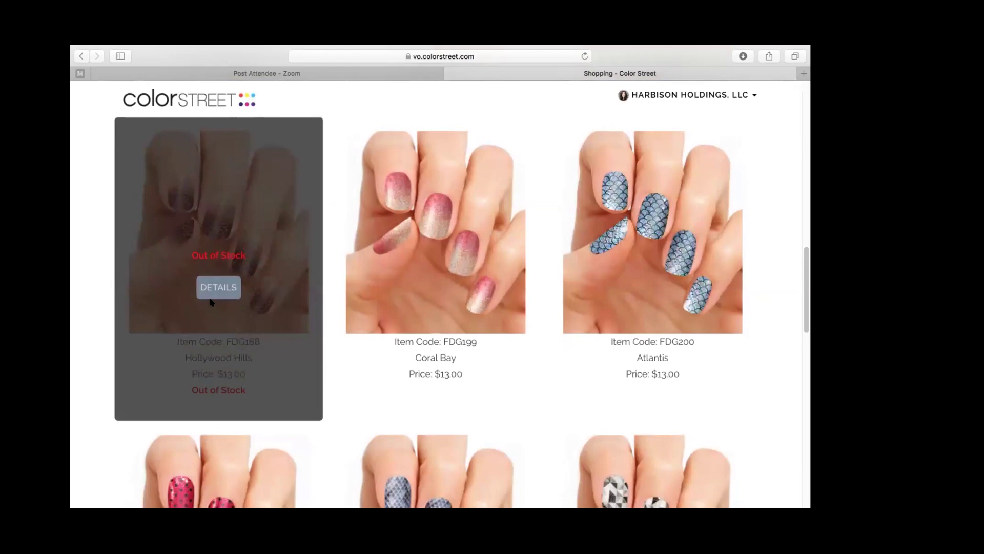
mouse_move(455, 374)
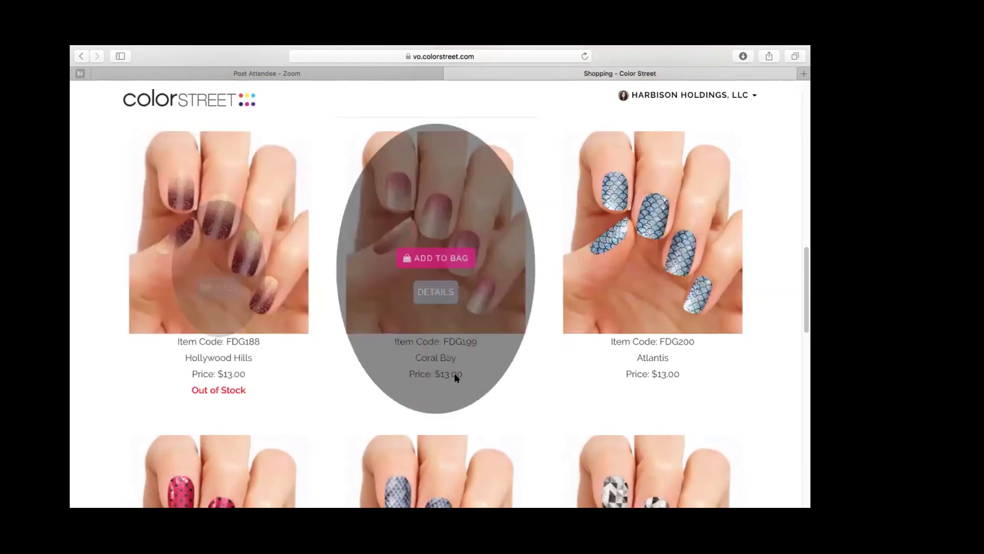
click(406, 250)
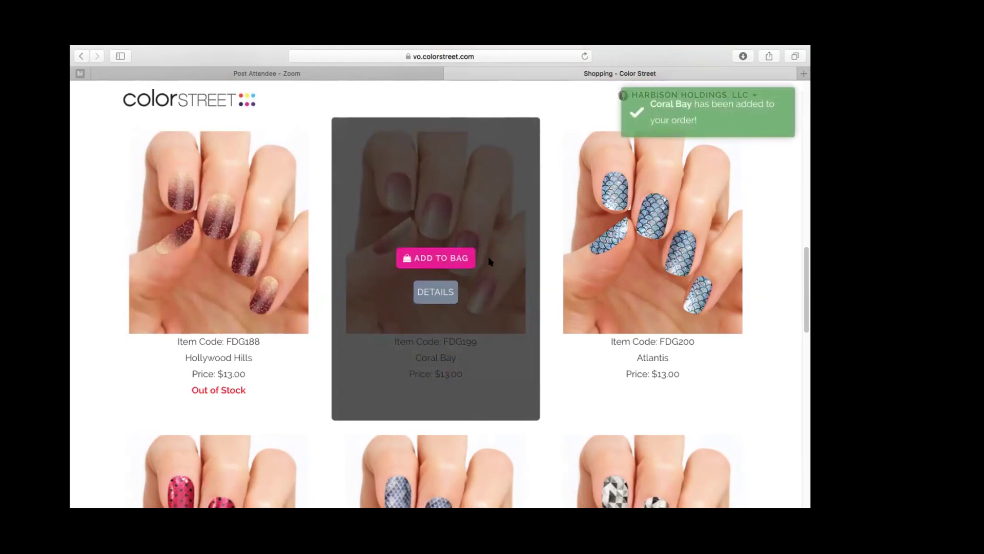
- View the product details of Coral Bay and return to the catalog
scroll(488, 259, up, 10)
scroll(490, 261, down, 5)
scroll(489, 261, down, 7)
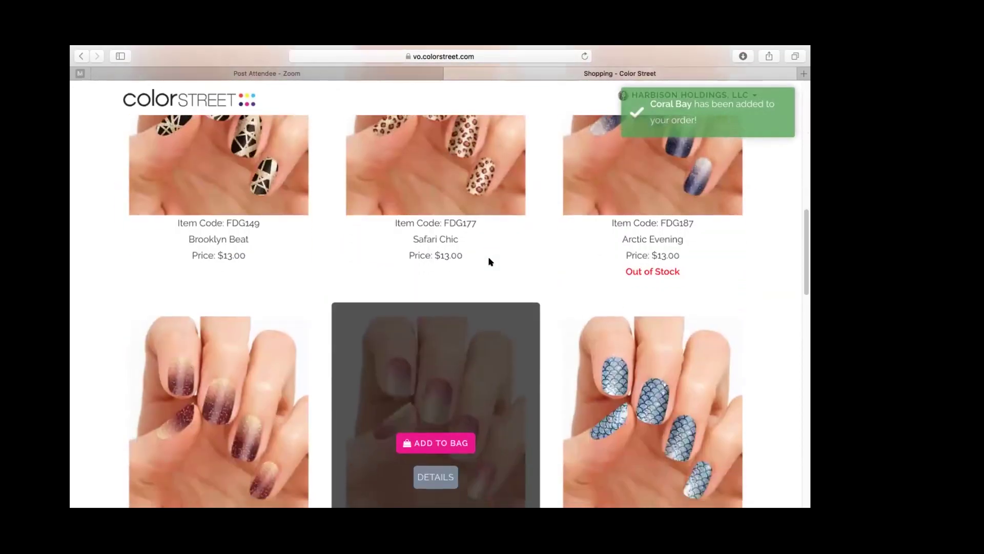
scroll(487, 261, up, 14)
scroll(487, 267, down, 4)
scroll(487, 270, down, 5)
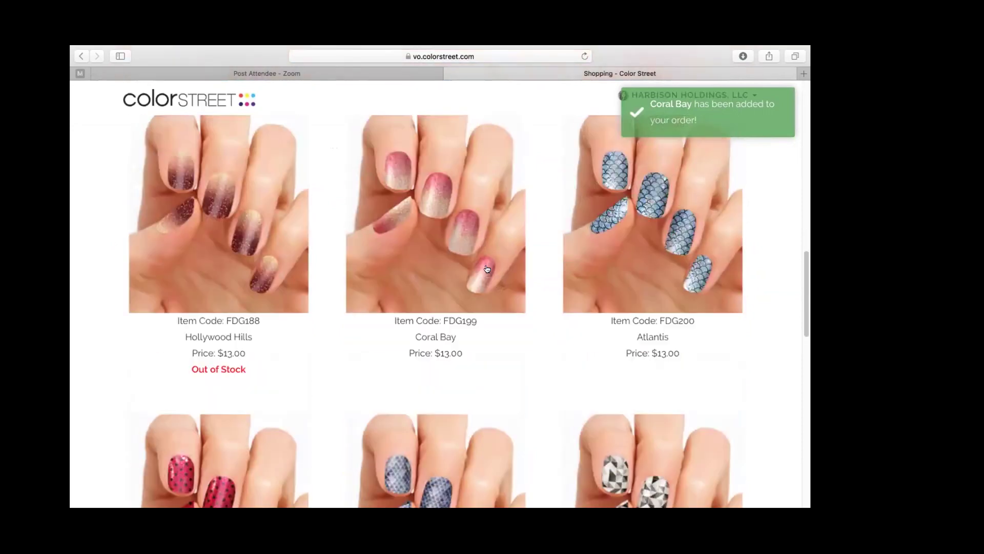
click(451, 246)
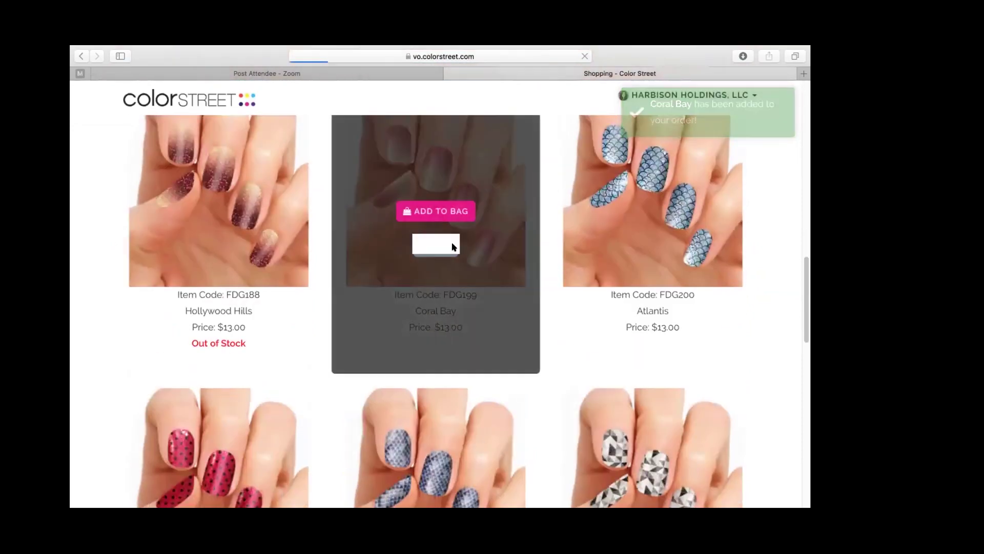
scroll(508, 340, down, 3)
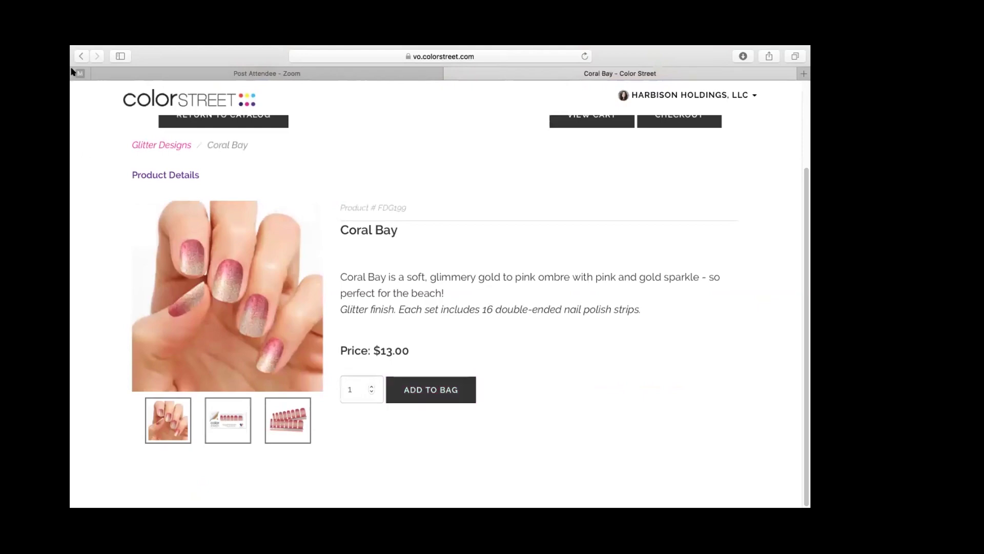
click(81, 55)
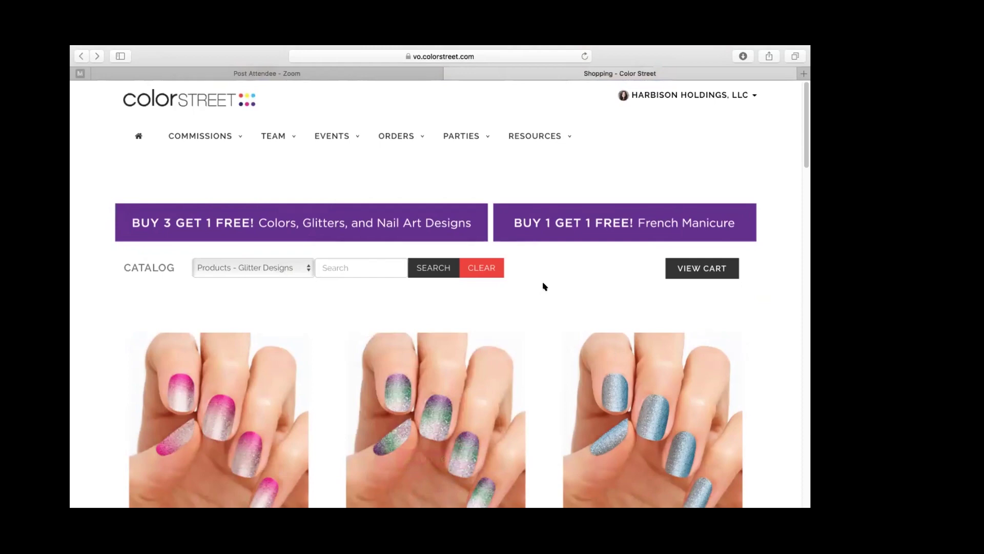
- Open your own order history and look through all the listed orders
click(396, 139)
click(408, 194)
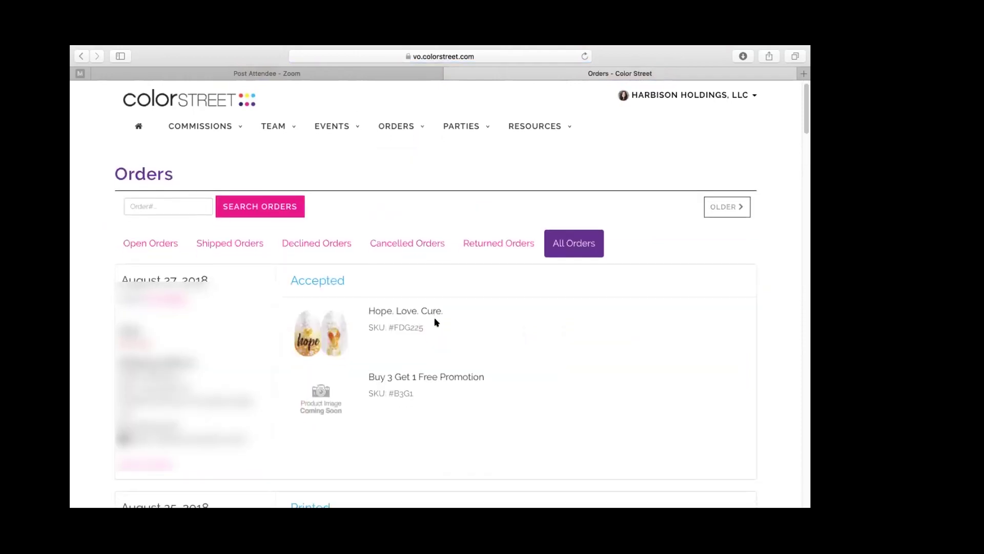
scroll(323, 398, down, 10)
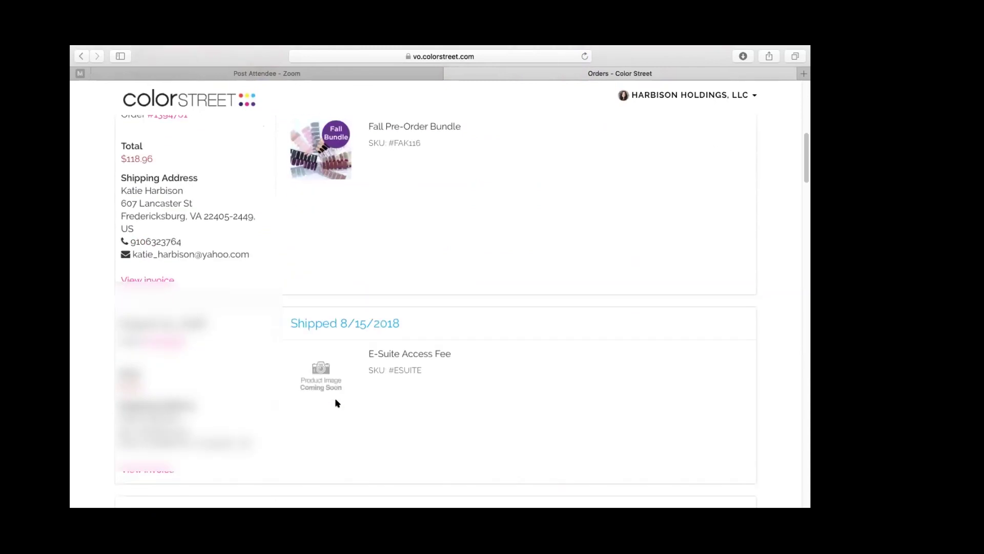
scroll(336, 403, down, 4)
scroll(336, 402, up, 15)
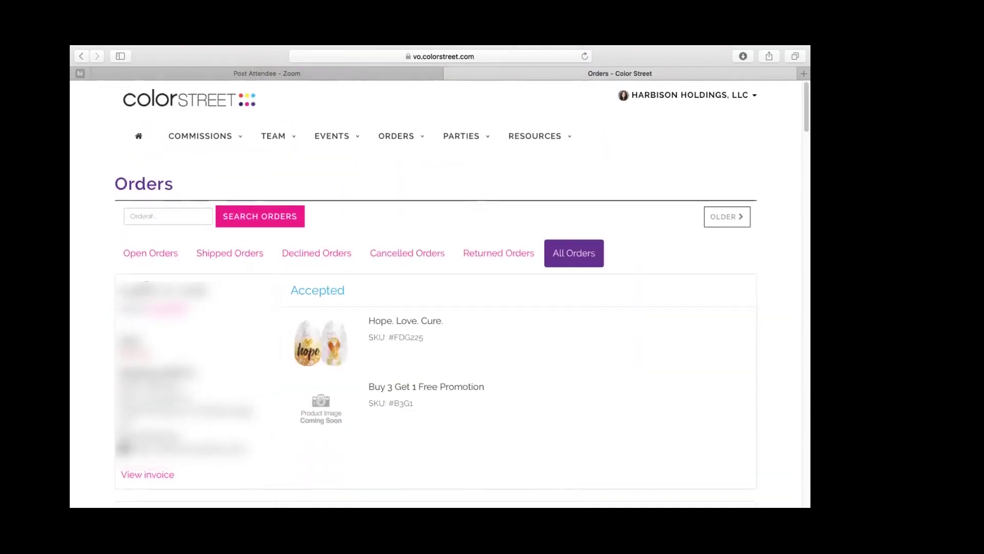
- Check your own shipped orders, then list only the open orders
click(148, 251)
click(219, 252)
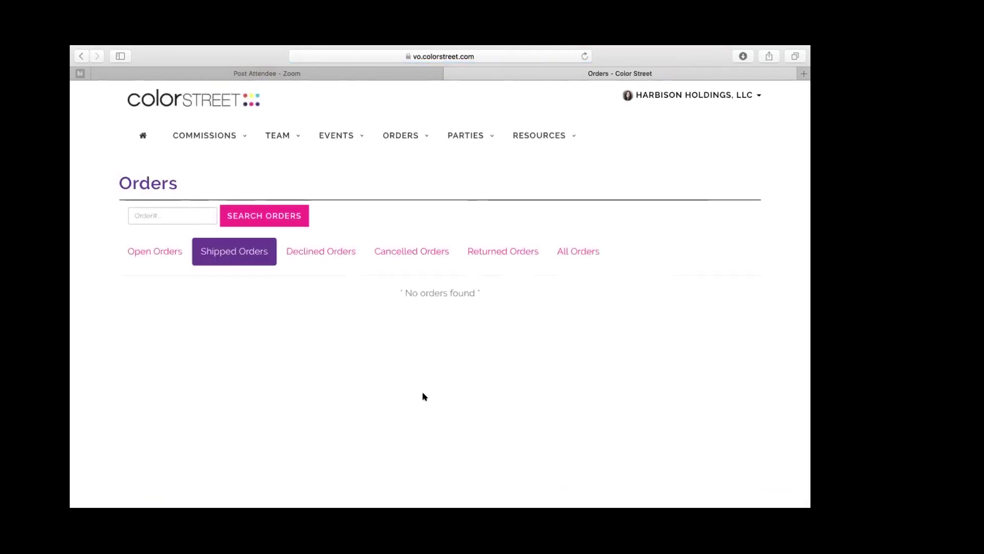
click(141, 251)
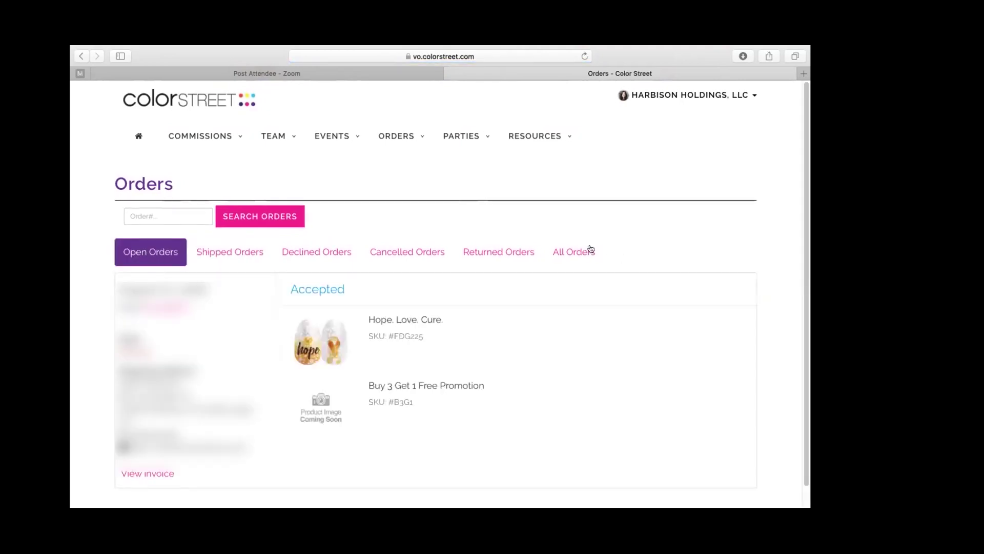
- Open the customer orders list and look through its entries
mouse_move(425, 136)
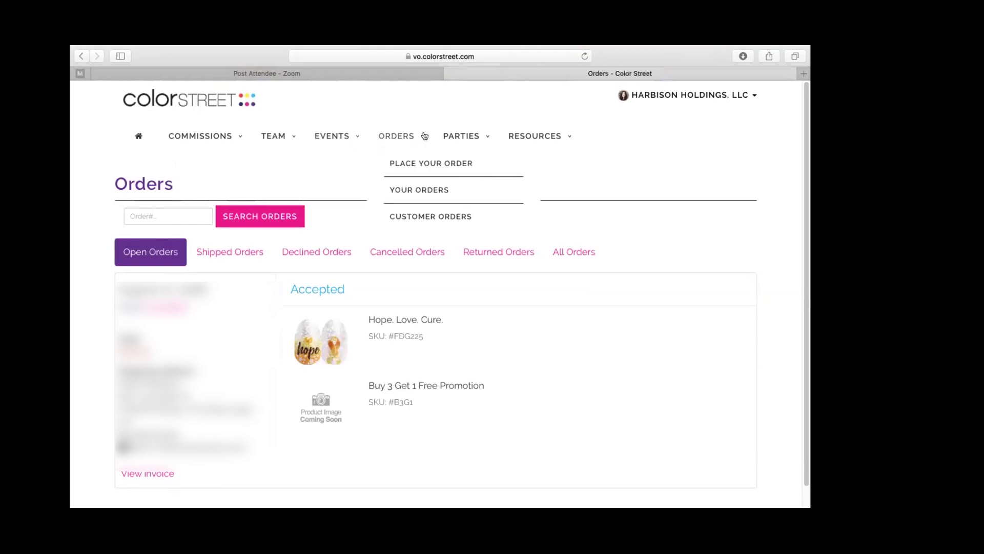
click(418, 217)
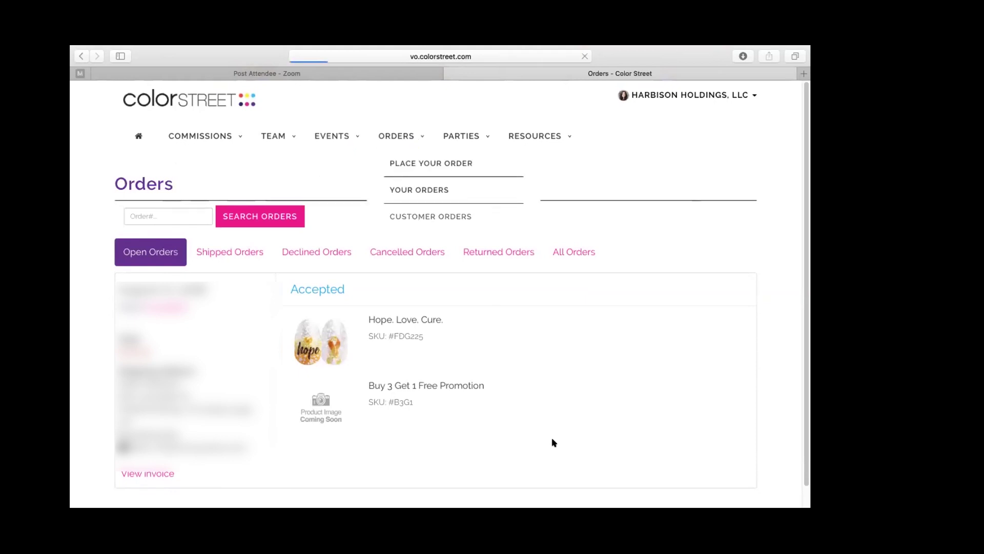
scroll(552, 439, down, 3)
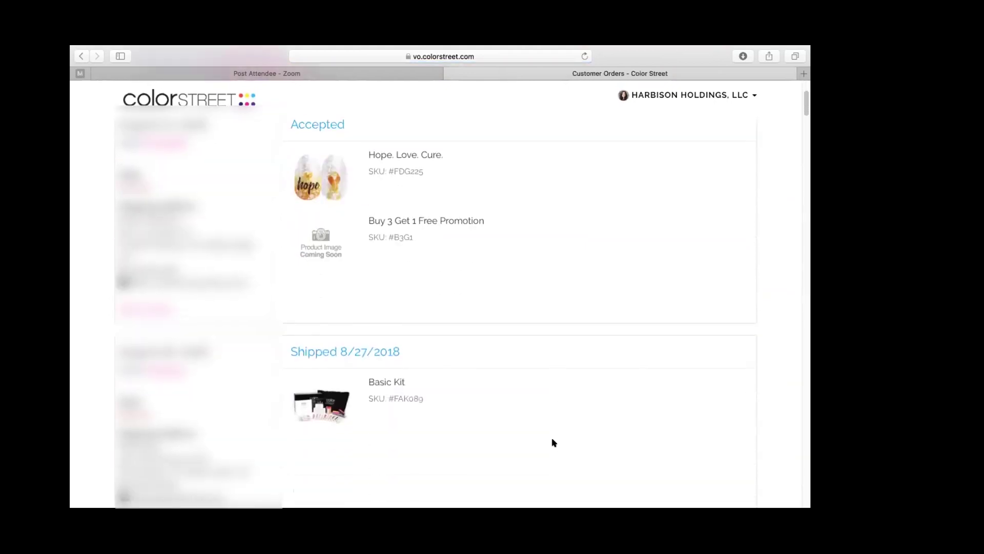
scroll(552, 439, down, 10)
scroll(552, 439, up, 15)
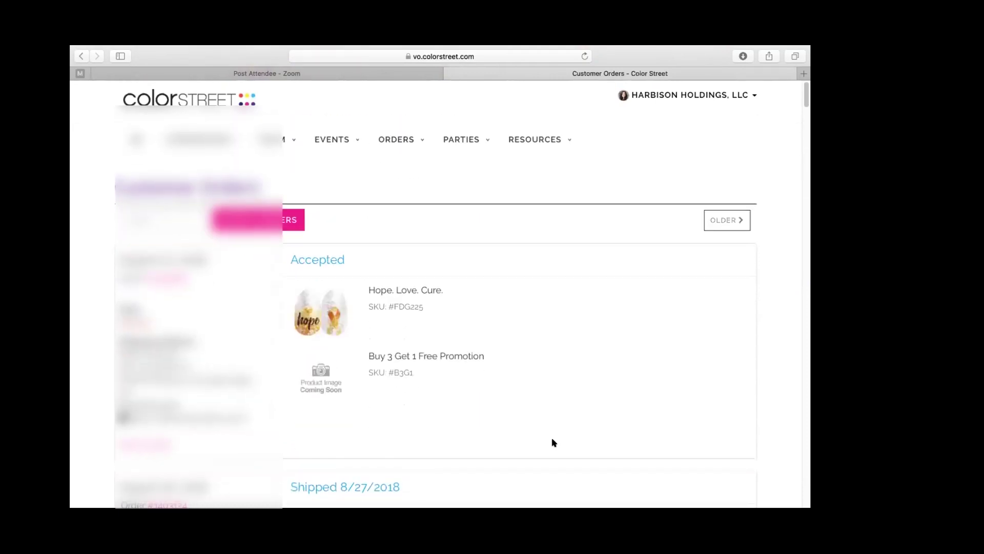
- Look through the rest of the customer orders, down to those shipped 7/30/2018, and return to the start of the list
scroll(552, 439, down, 8)
scroll(553, 442, down, 9)
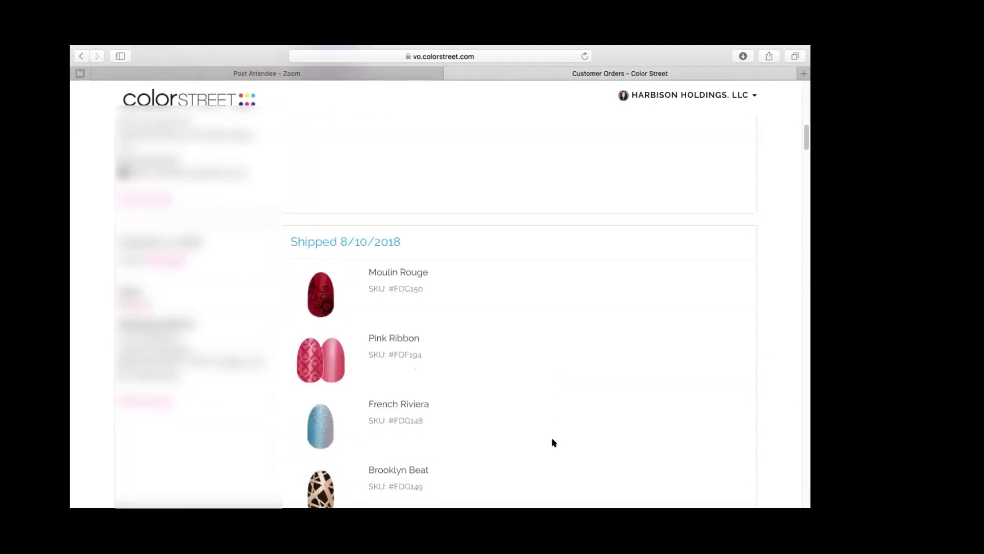
scroll(553, 441, up, 5)
scroll(552, 439, up, 1)
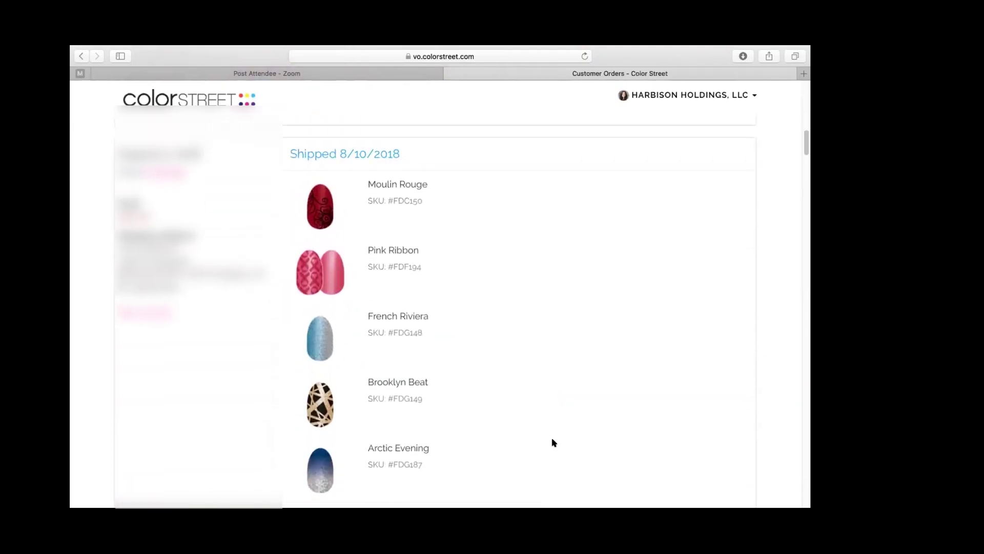
scroll(552, 439, down, 1)
scroll(552, 440, down, 1)
scroll(554, 442, down, 20)
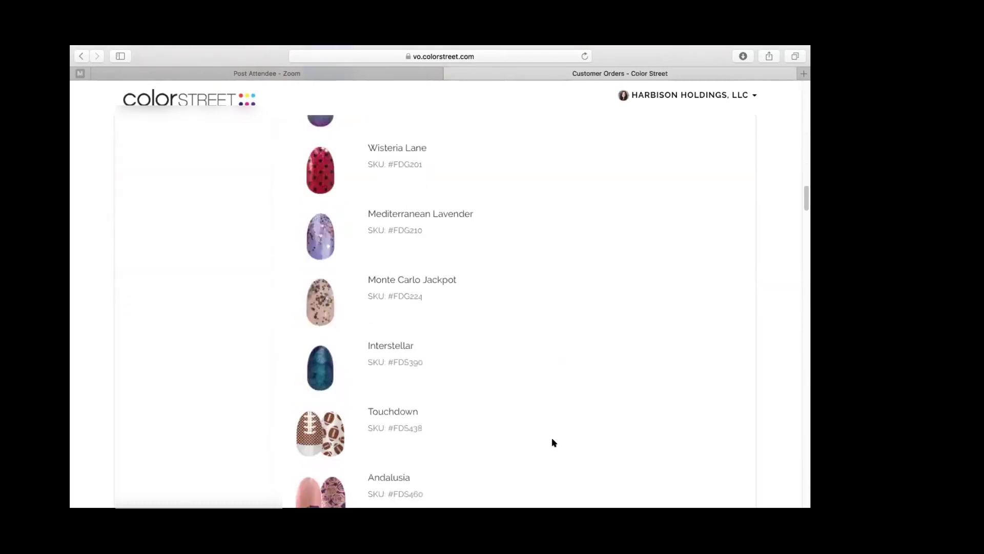
scroll(554, 442, down, 10)
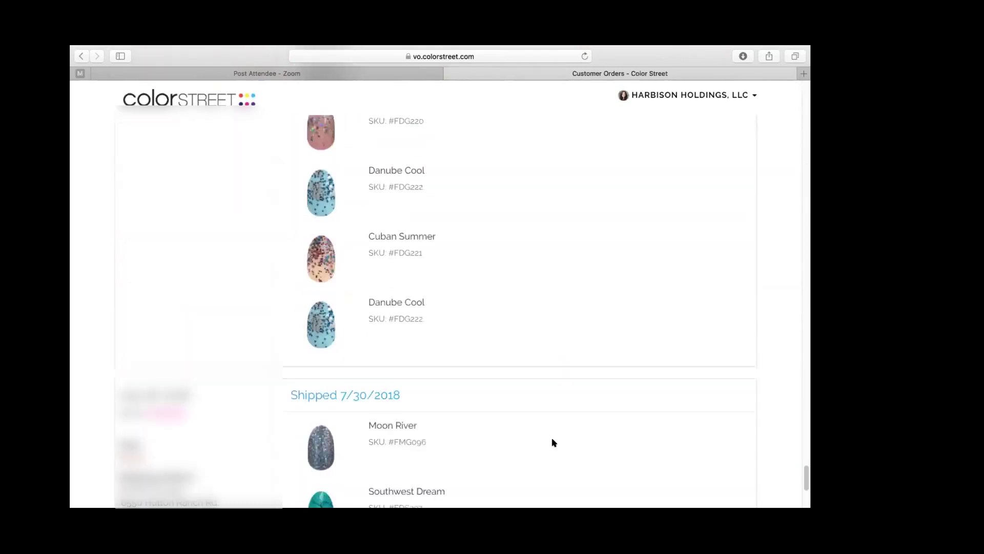
scroll(554, 441, up, 20)
scroll(552, 437, up, 20)
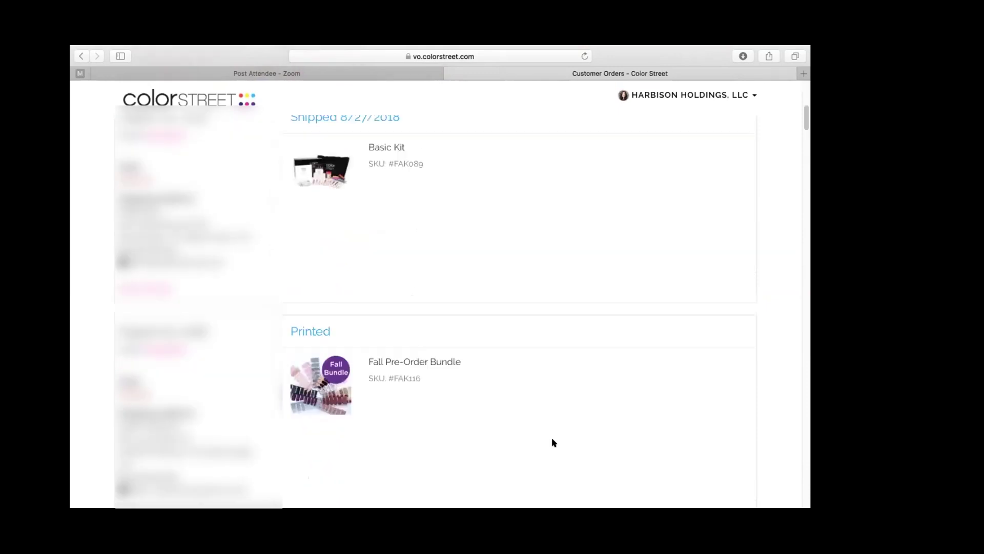
mouse_move(404, 132)
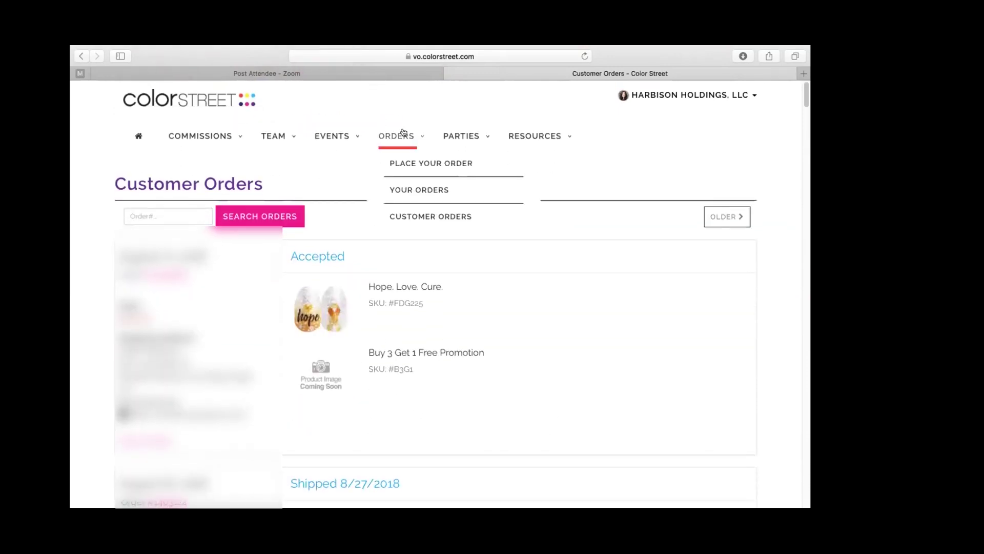
- Open the party dashboard and review this month's party sales along with the open and closed parties
mouse_move(487, 134)
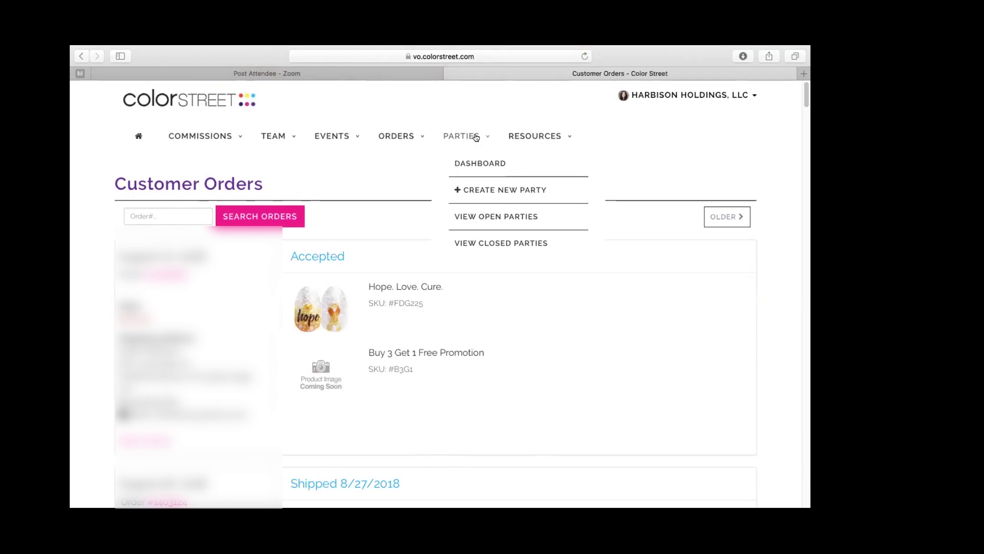
click(484, 168)
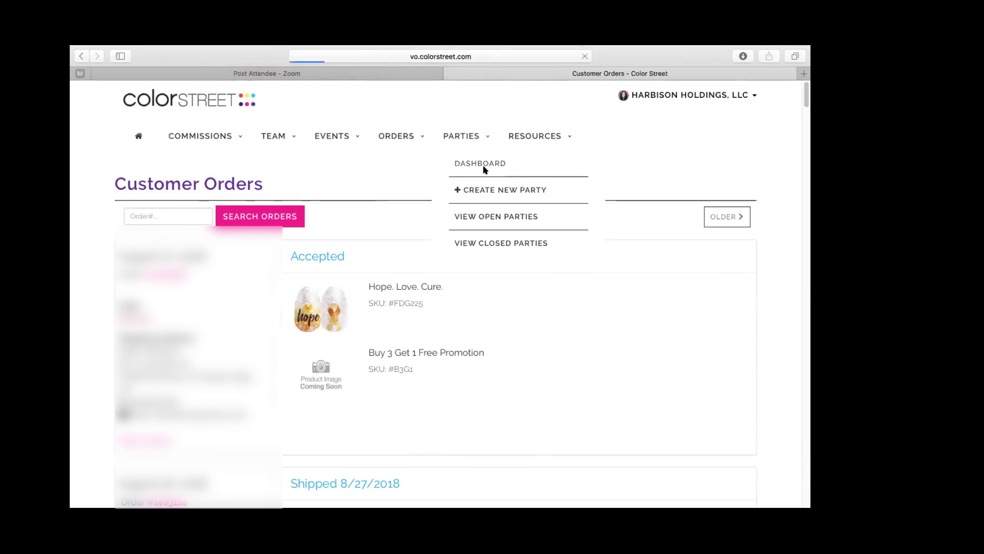
scroll(558, 367, down, 2)
scroll(221, 466, down, 2)
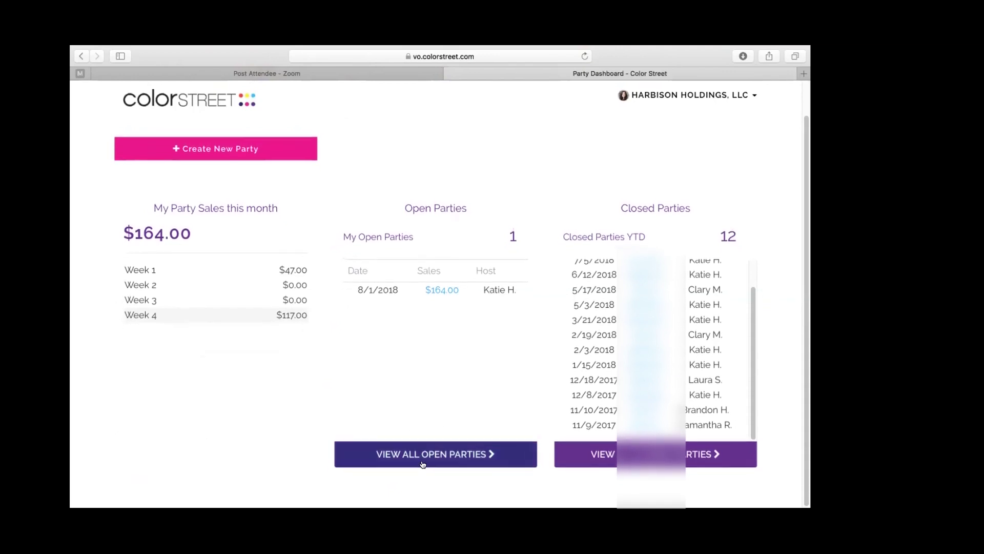
scroll(717, 382, up, 3)
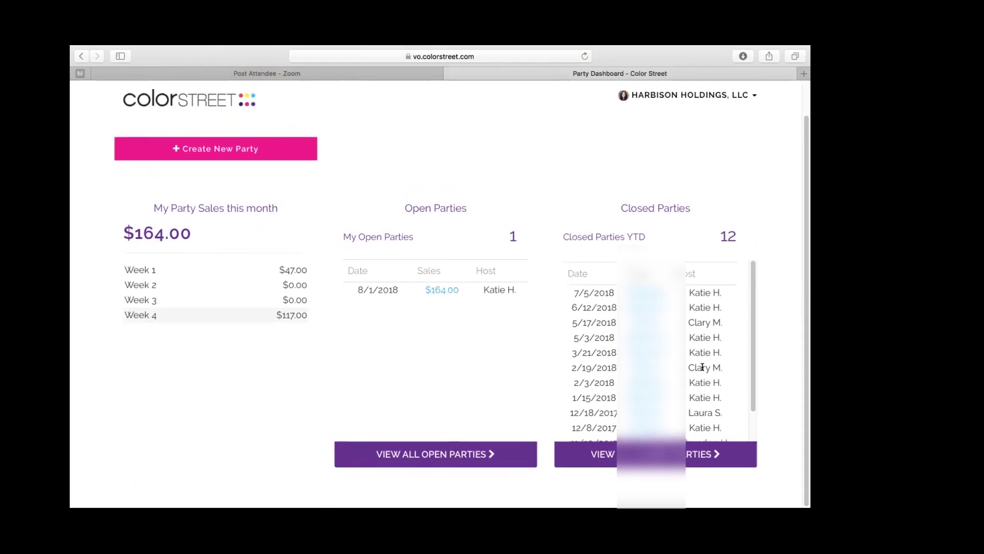
scroll(379, 193, up, 2)
scroll(363, 209, up, 1)
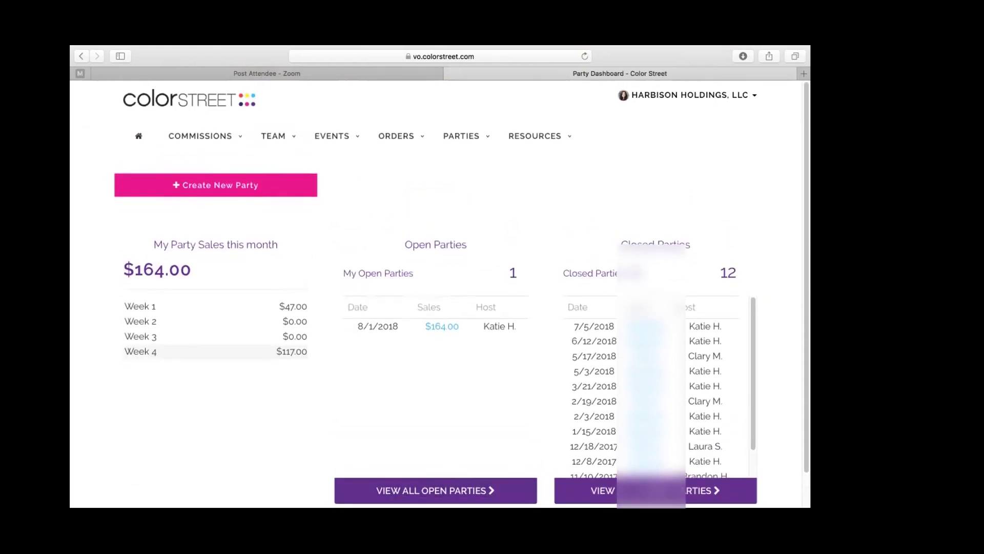
- Start a new party and title it with the host's first name in possessive form followed by "Fall Shopping Bash!"
click(193, 186)
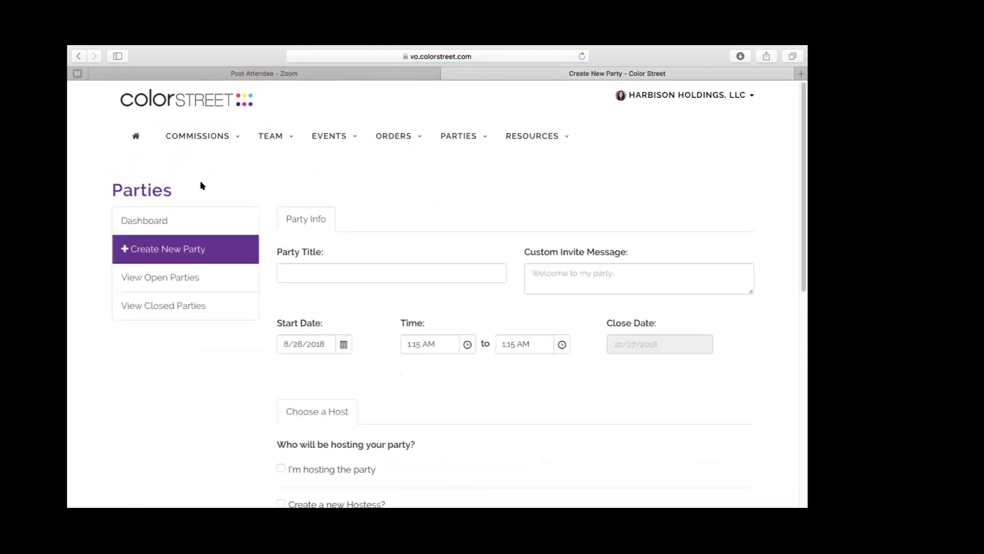
click(318, 270)
text(Katie's Fall Shopping Bash!)
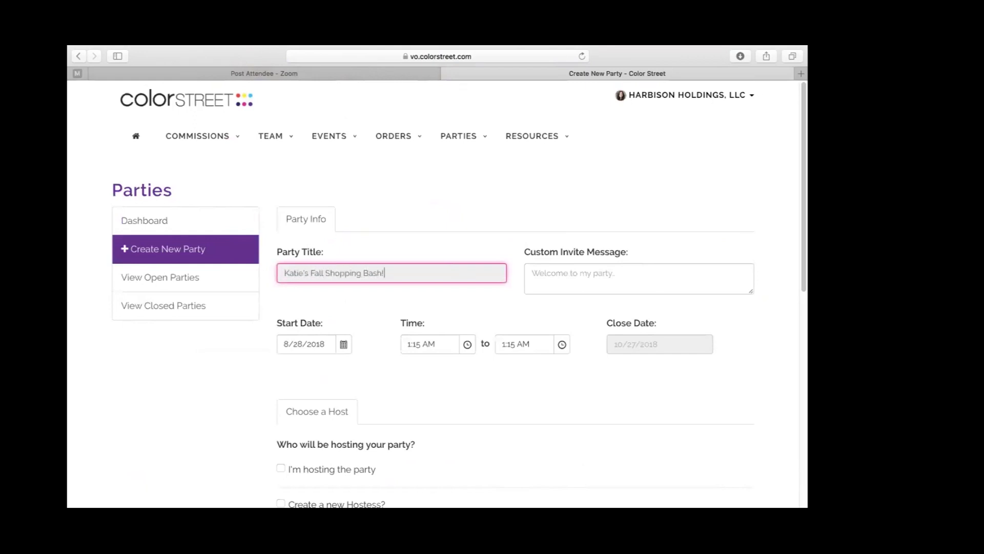
click(532, 273)
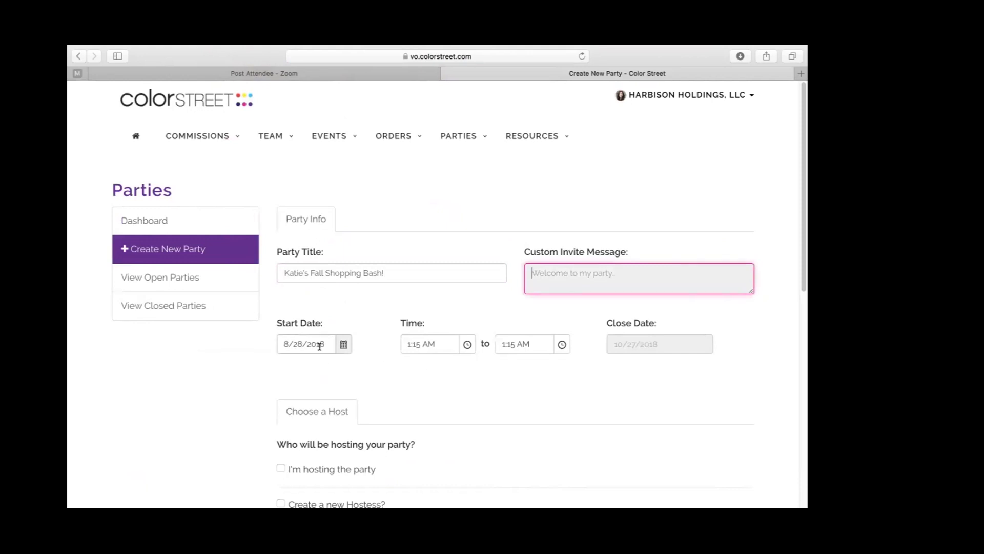
- Set the new party's start date to 9/1/2018
click(342, 344)
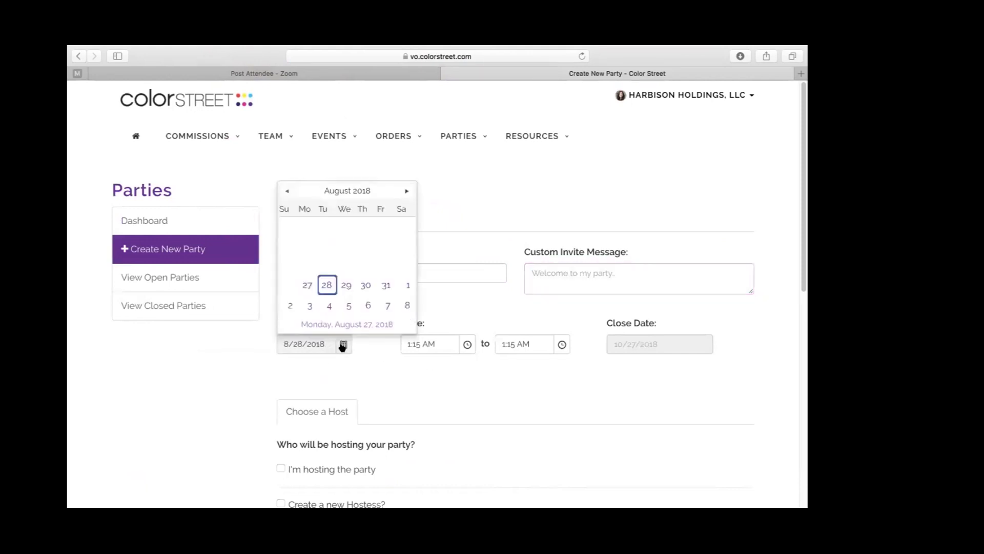
click(406, 190)
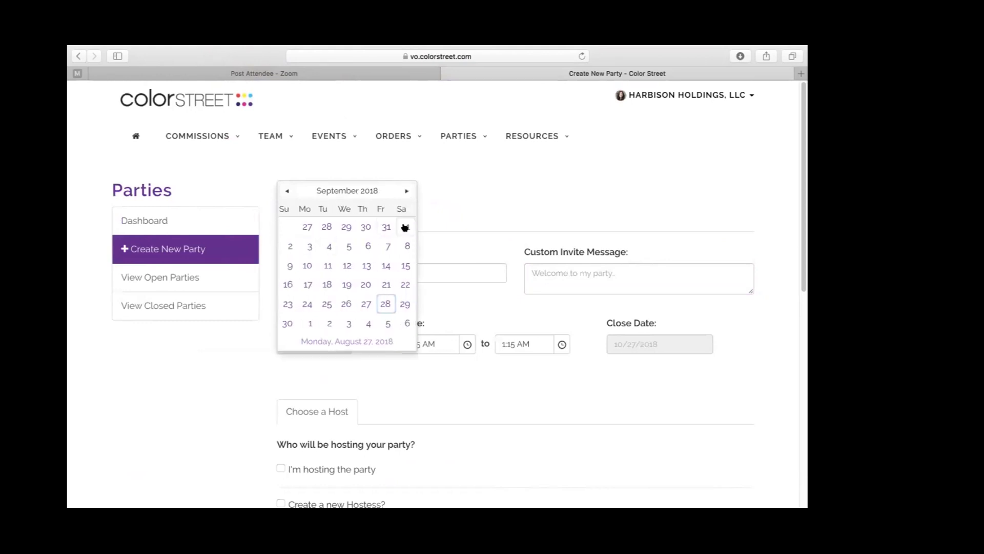
click(405, 227)
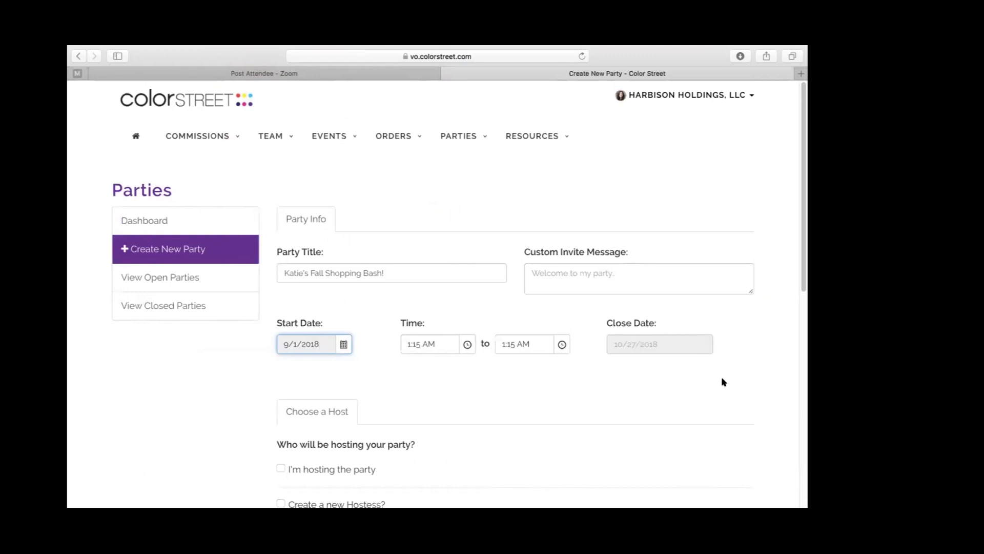
mouse_move(512, 499)
scroll(425, 417, down, 8)
scroll(427, 420, up, 4)
scroll(425, 418, up, 4)
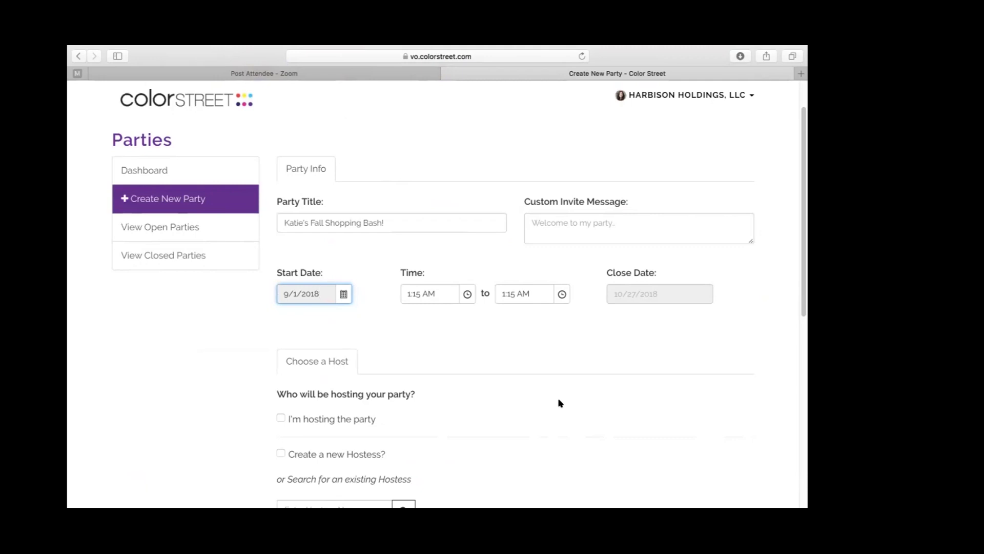
- Choose yourself as the party's host, and switch the virtual-party-only option on and off to compare the location fields
scroll(558, 401, down, 5)
click(281, 225)
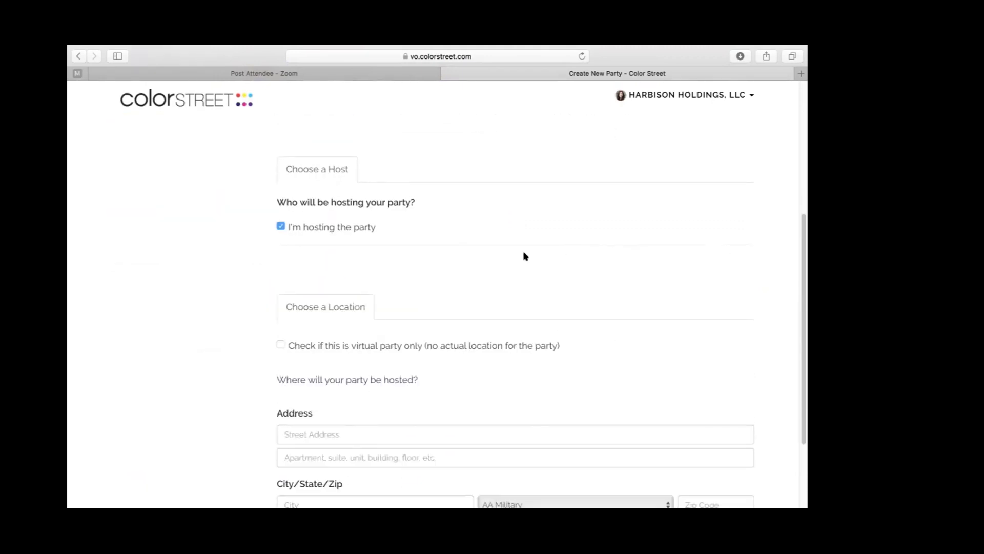
scroll(468, 403, down, 2)
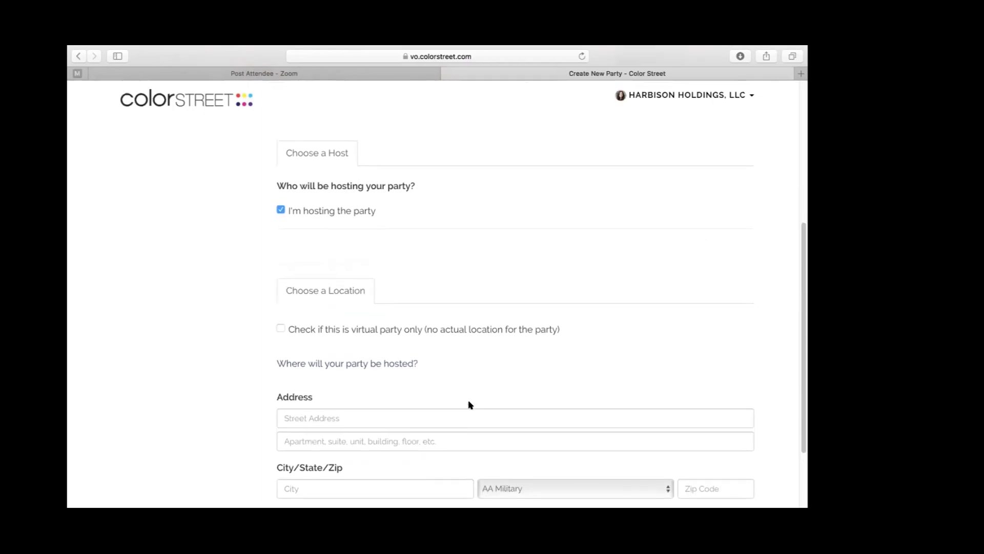
click(280, 329)
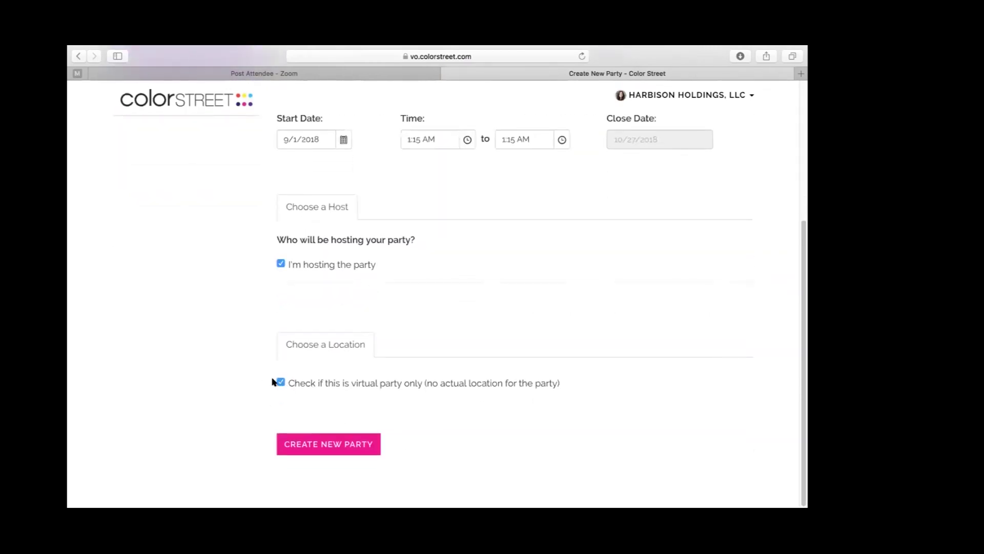
click(279, 382)
scroll(419, 384, down, 3)
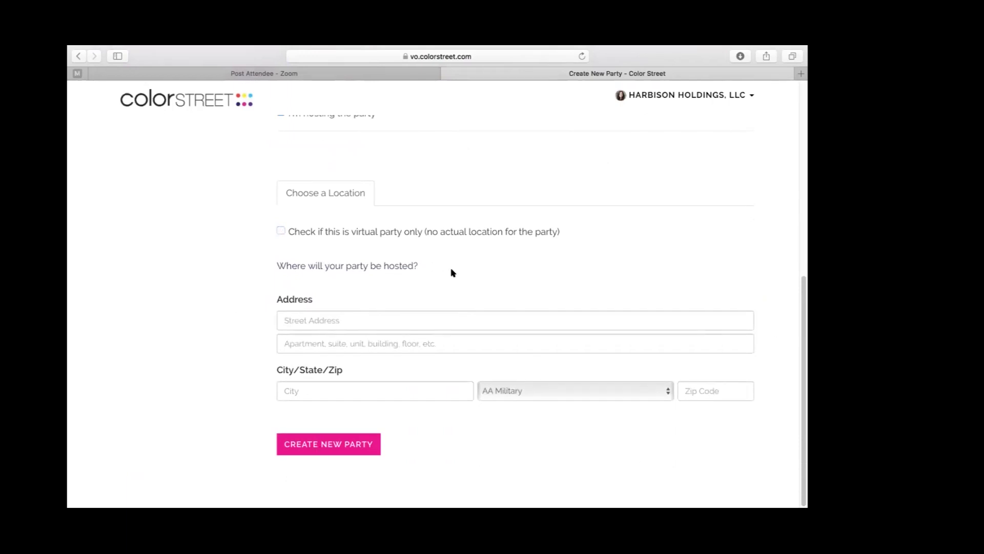
scroll(452, 273, up, 2)
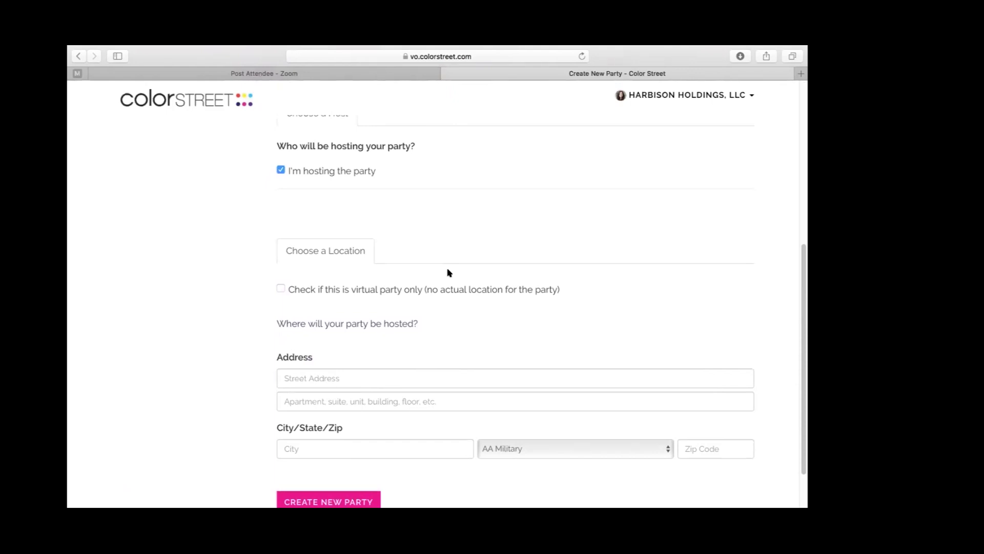
scroll(449, 272, up, 2)
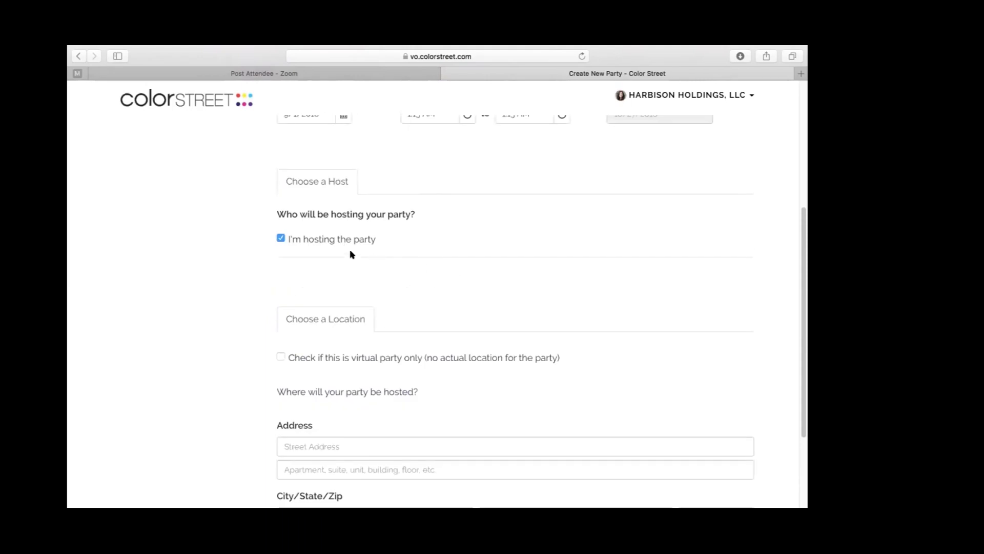
- Deselect yourself as host and preview the new-hostess form and the existing-hostess search without entering anyone
click(280, 238)
scroll(358, 274, down, 1)
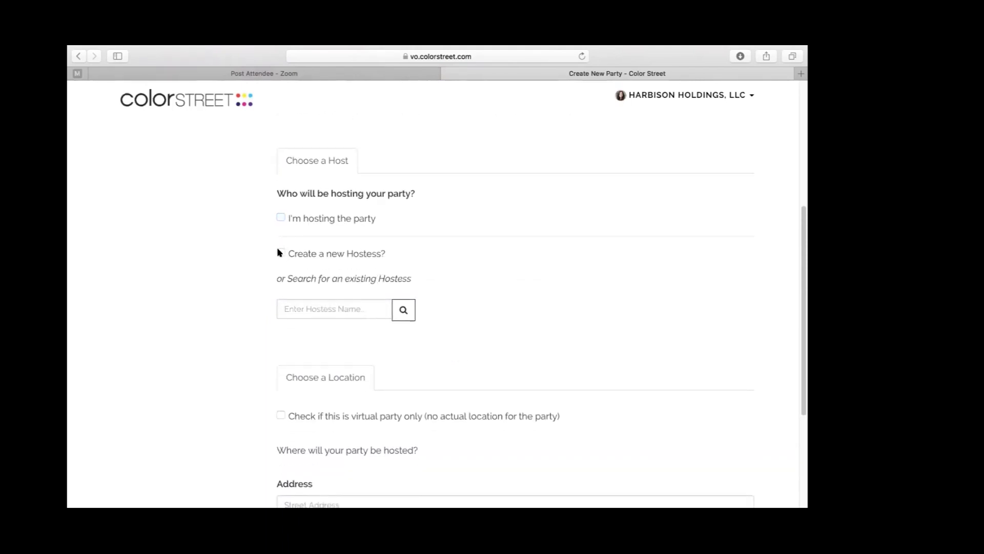
click(279, 252)
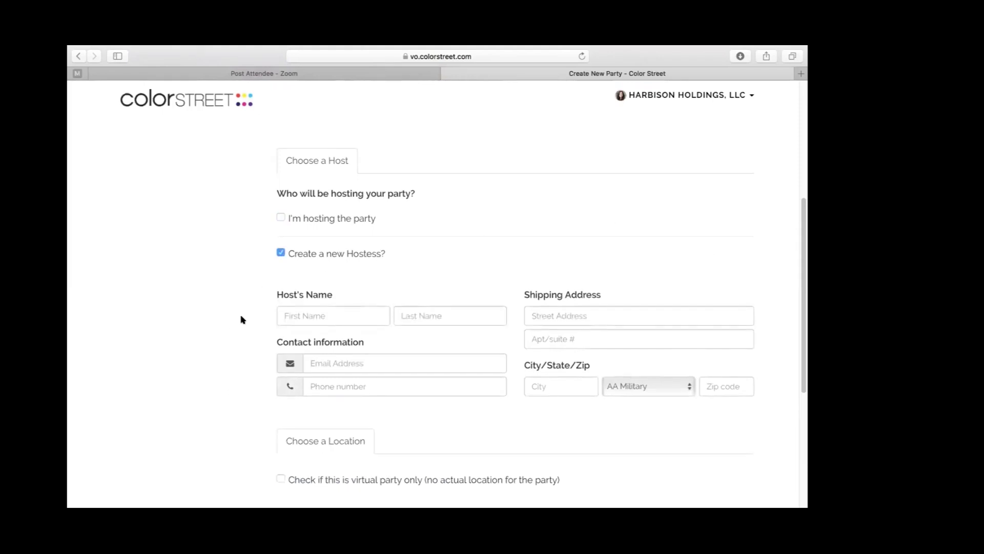
click(281, 252)
click(312, 313)
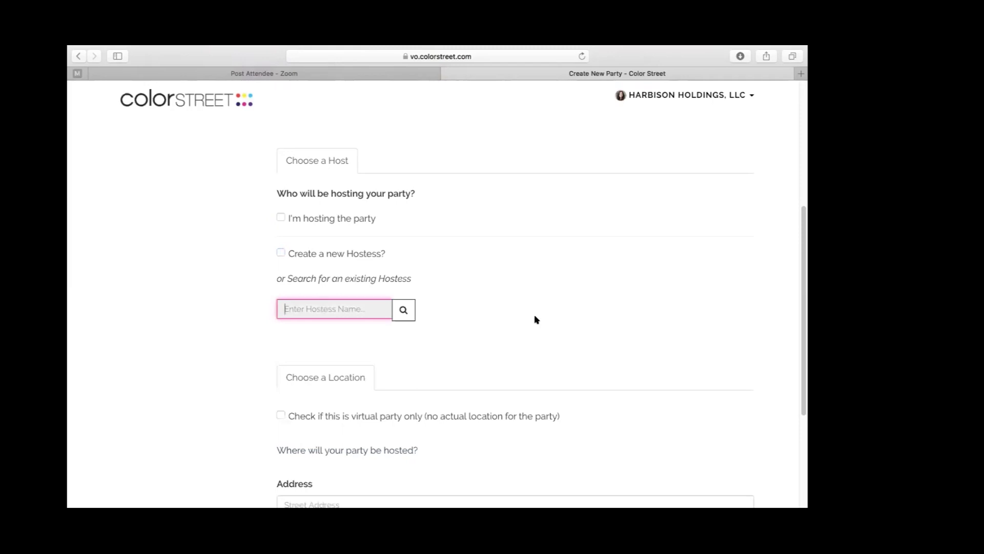
scroll(535, 319, down, 5)
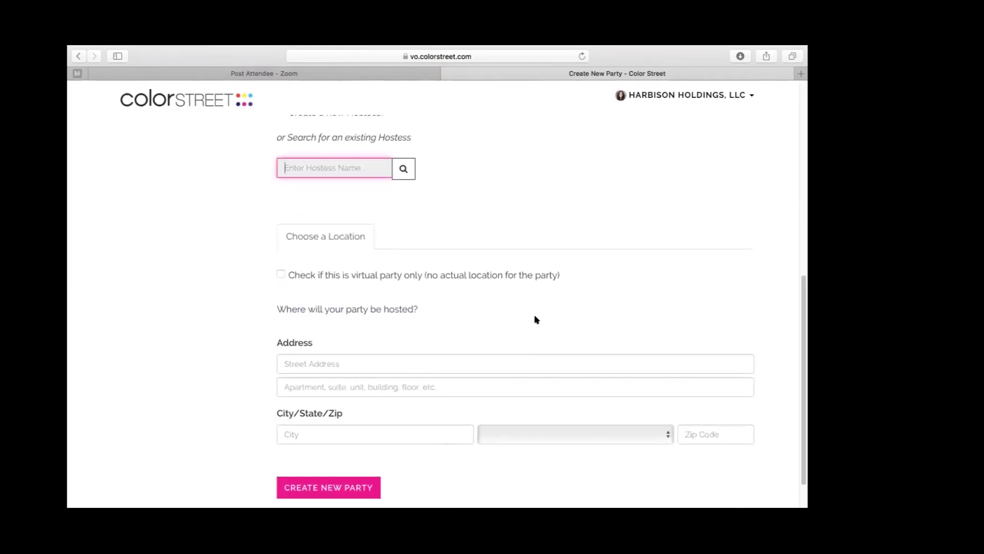
scroll(533, 300, up, 2)
scroll(530, 297, down, 3)
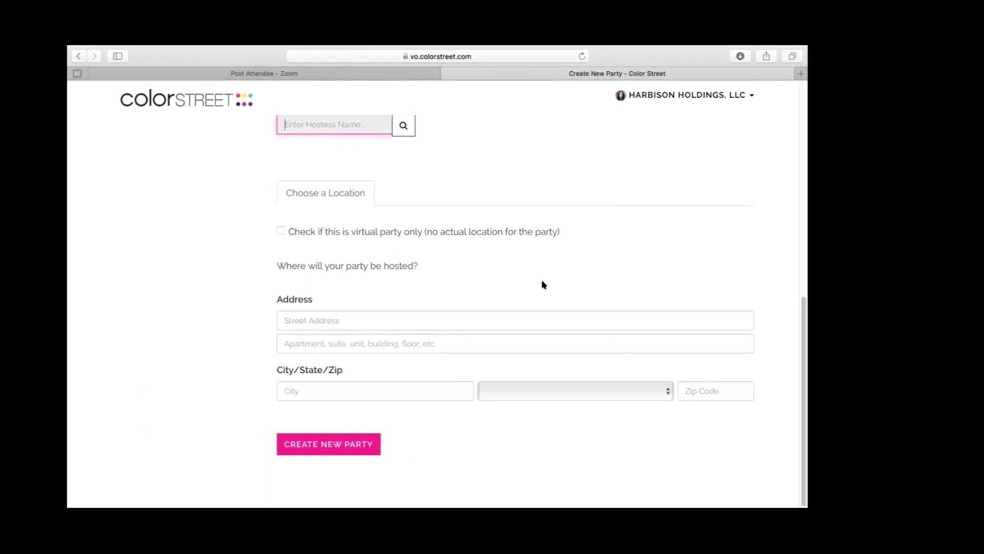
scroll(490, 391, up, 10)
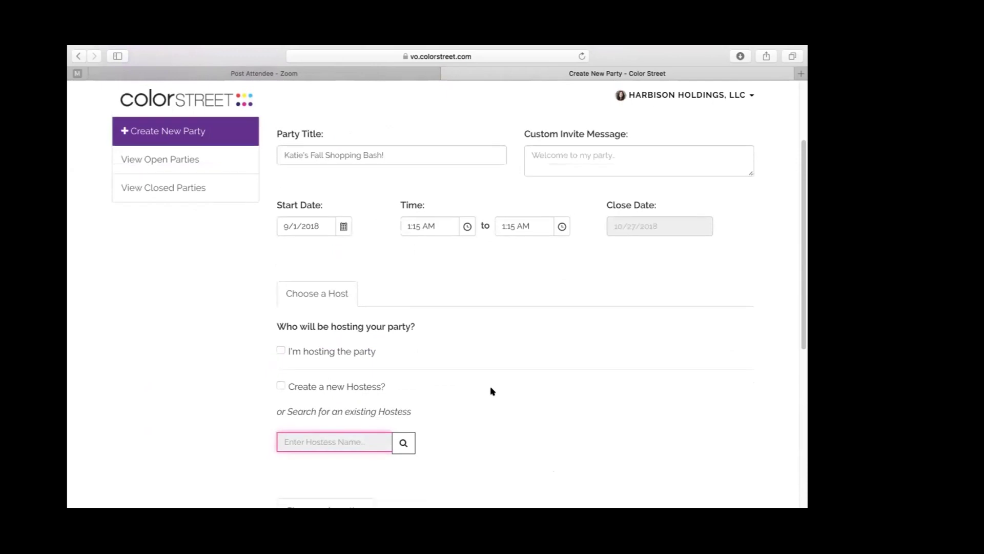
- Create the party as a virtual-only party with yourself as the host
scroll(339, 300, down, 4)
click(281, 240)
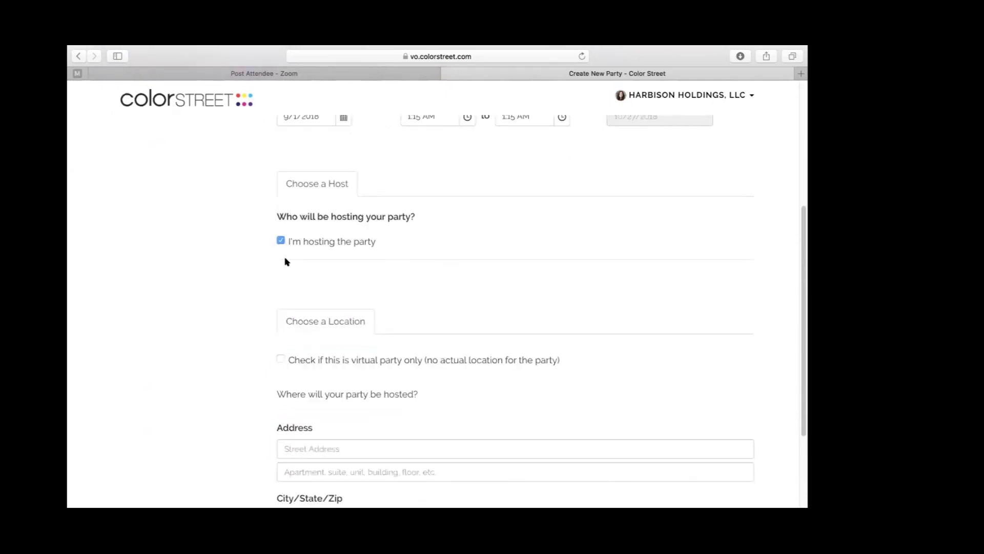
click(280, 360)
click(338, 442)
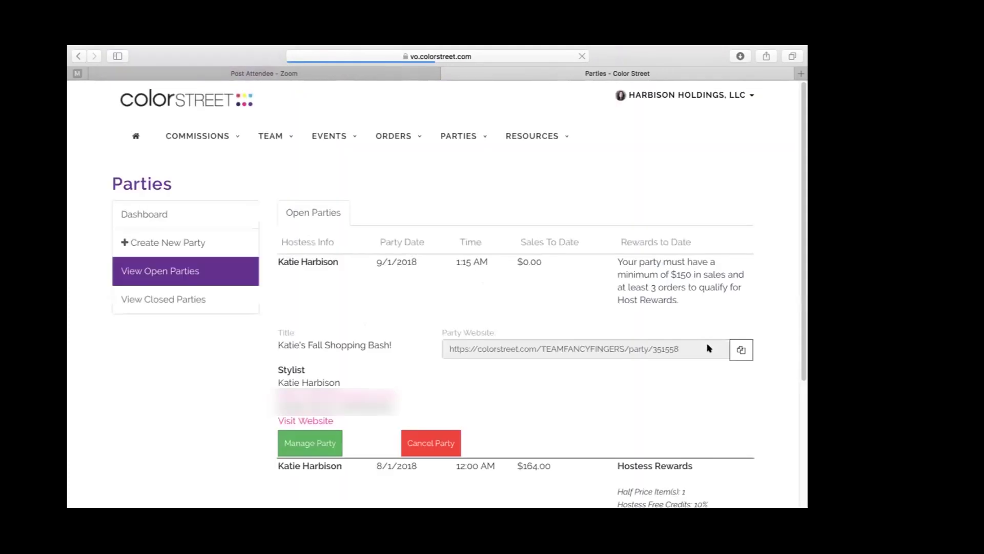
- Look through the open parties list, checking each party's website link, rewards and management options
scroll(505, 398, down, 2)
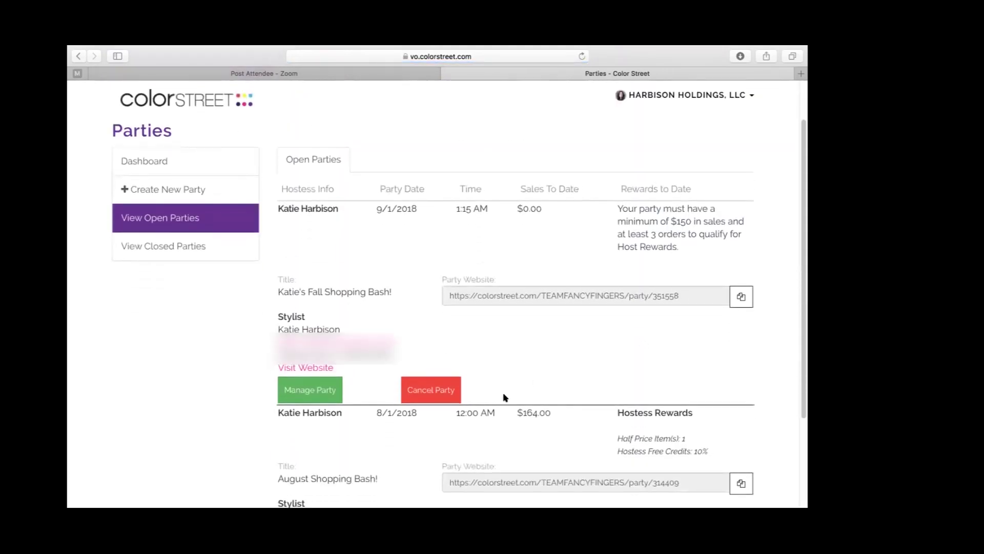
scroll(505, 397, up, 2)
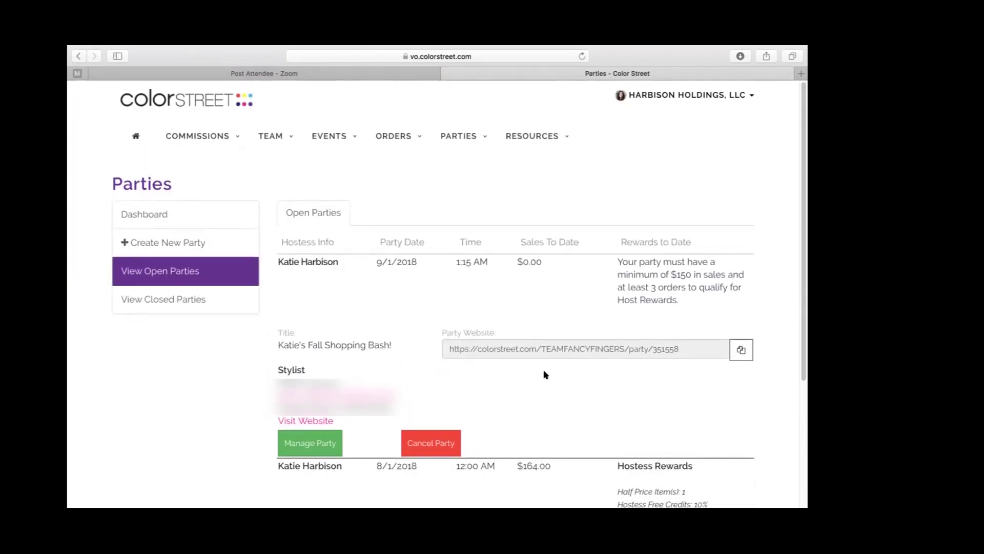
scroll(546, 374, down, 6)
scroll(546, 375, up, 6)
scroll(546, 375, down, 7)
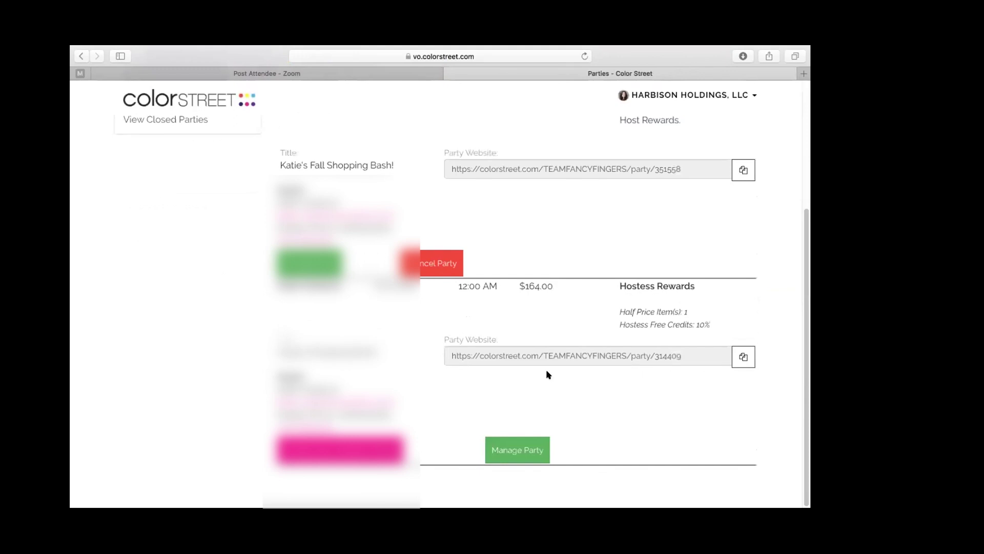
- Copy the party website link of the Fall Shopping Bash party in the open parties list
scroll(317, 393, up, 7)
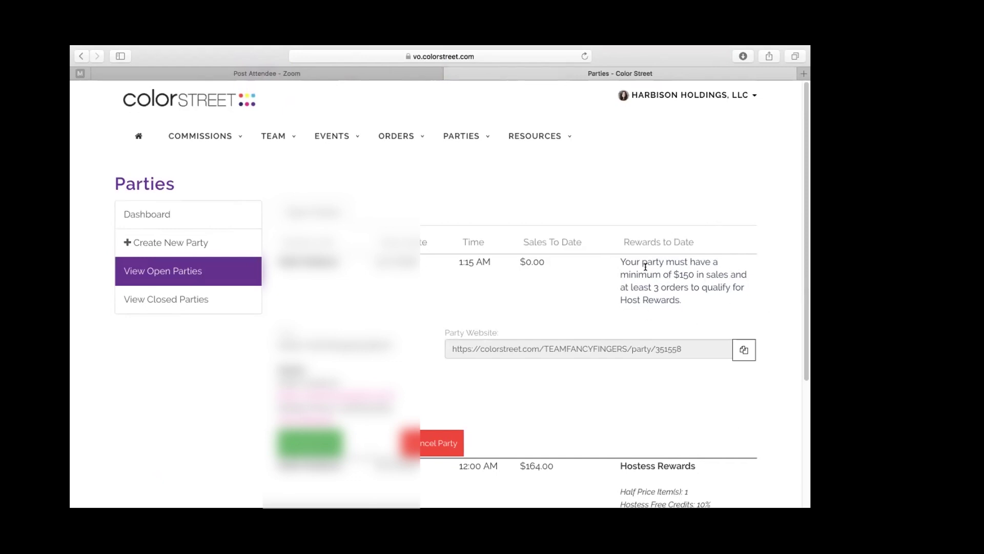
click(739, 353)
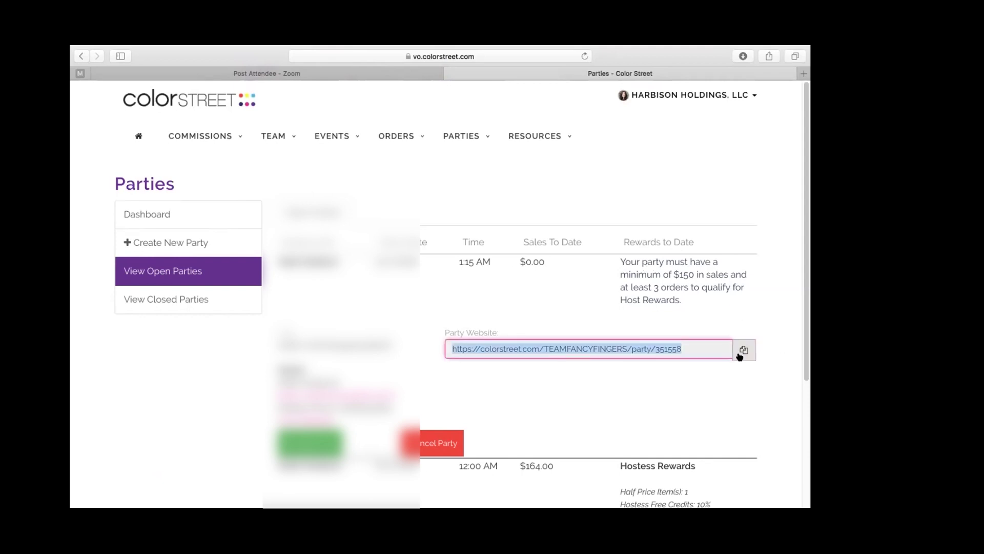
click(741, 352)
click(744, 349)
- Compare the sales, rewards, website links and management options of the two open parties
scroll(589, 393, down, 2)
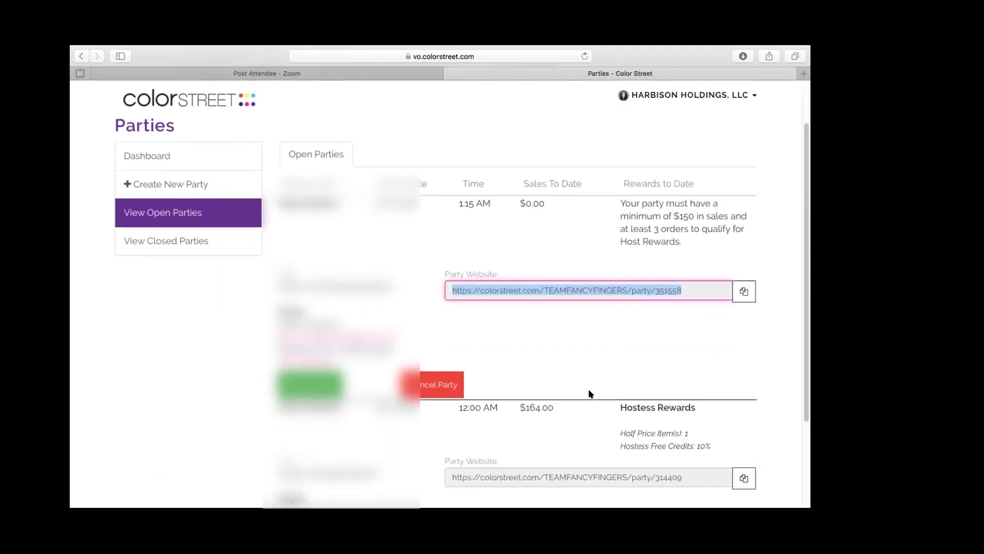
scroll(589, 394, down, 4)
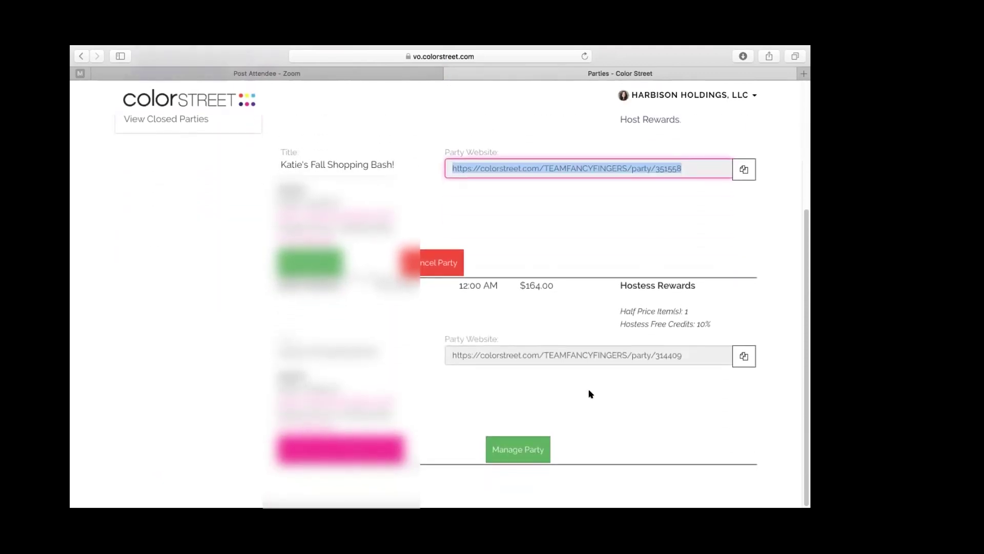
scroll(590, 394, up, 4)
scroll(589, 394, down, 4)
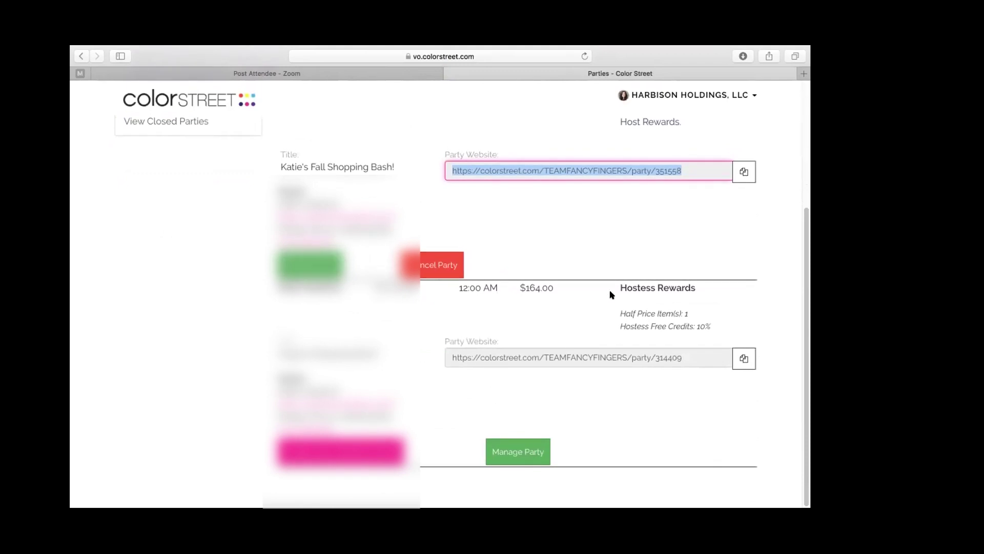
scroll(611, 294, up, 6)
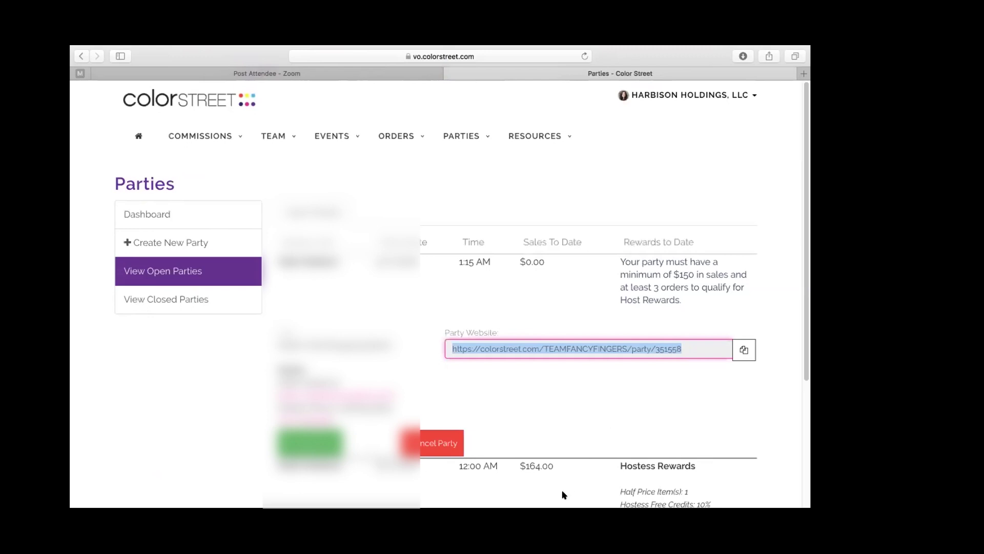
scroll(518, 447, down, 3)
scroll(521, 447, down, 2)
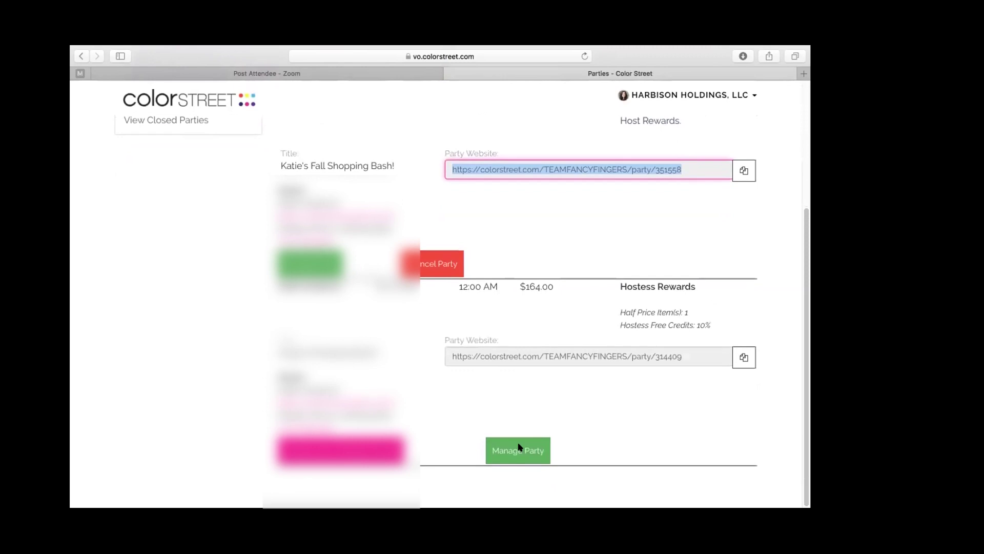
scroll(520, 447, up, 2)
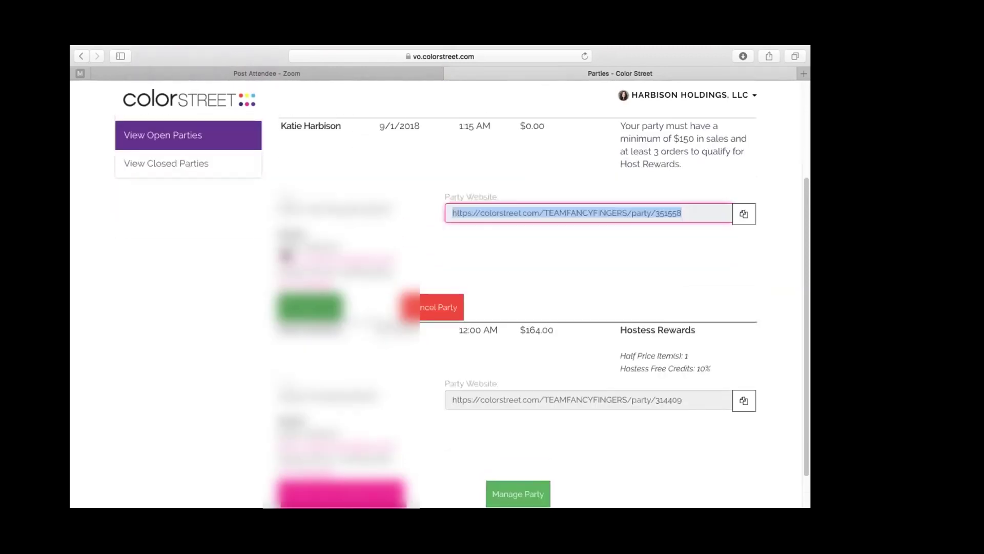
scroll(521, 308, up, 5)
scroll(520, 308, down, 3)
scroll(455, 358, down, 4)
scroll(455, 358, up, 6)
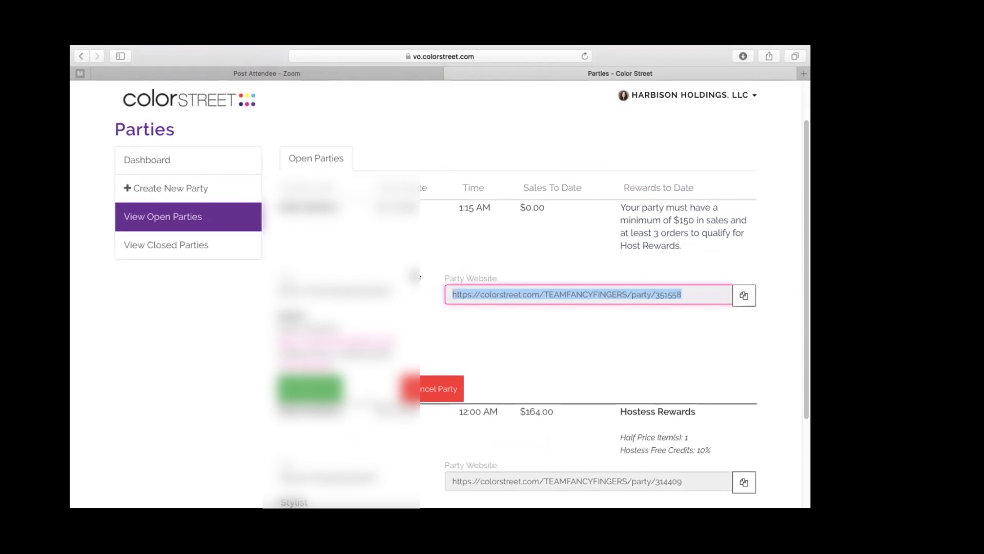
- Open the Fall Shopping Bash party for management and review its guests, orders and party status sections
click(307, 389)
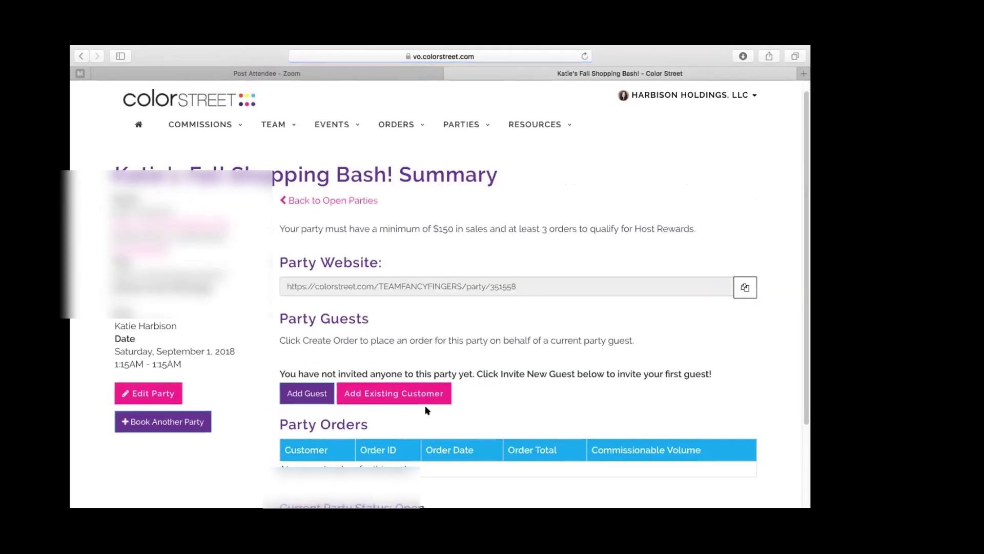
scroll(429, 411, down, 2)
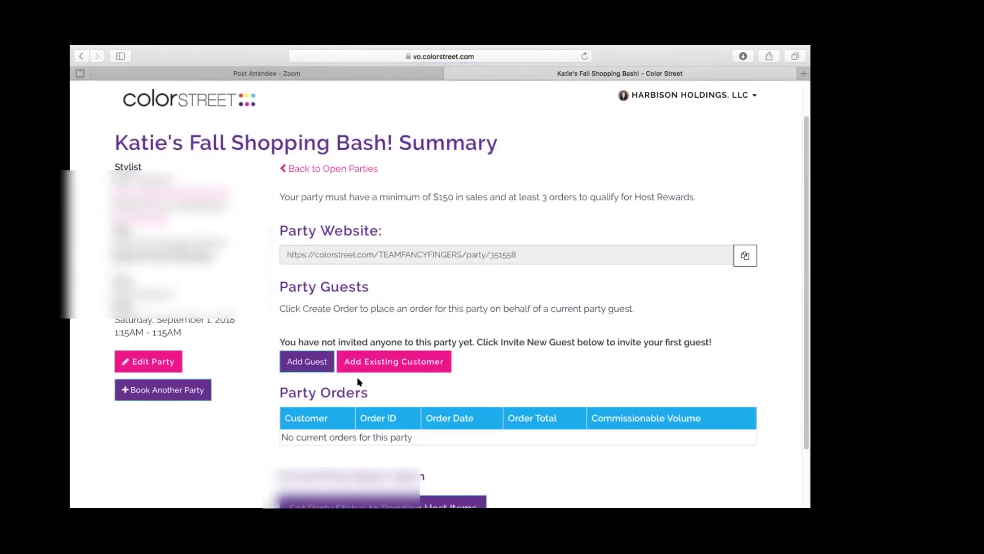
scroll(359, 381, down, 3)
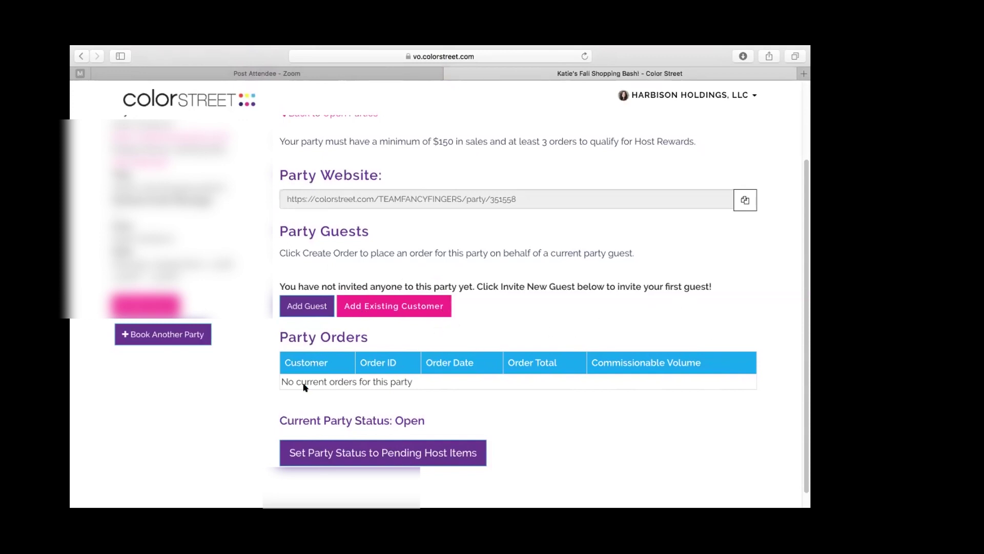
- Preview the page for adding an existing customer to the party, return to the summary and check the status and booking options
click(397, 306)
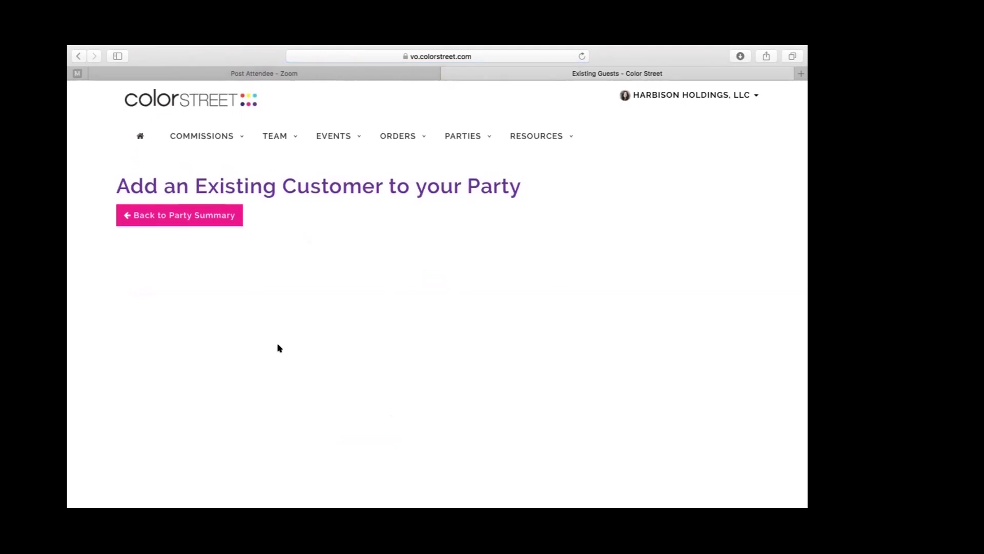
click(149, 222)
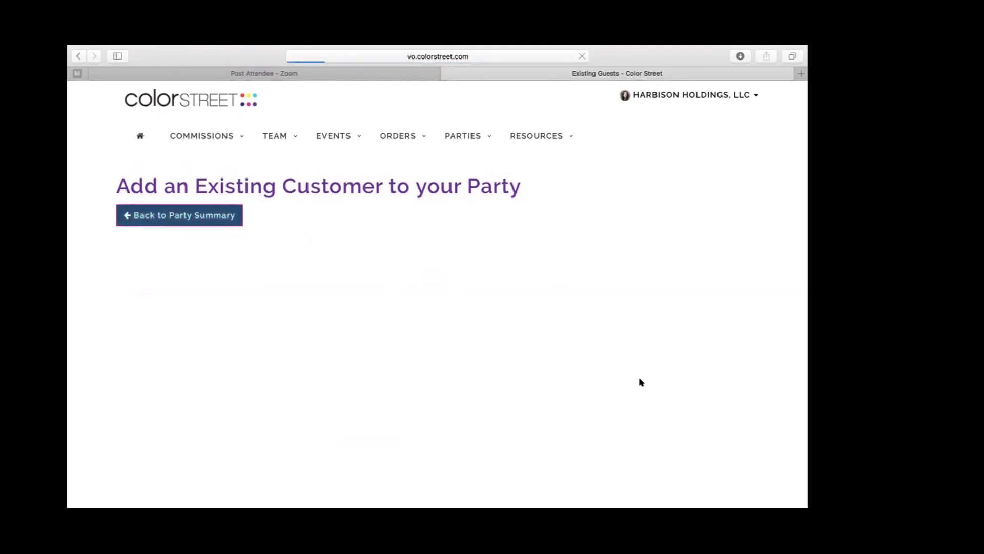
scroll(518, 297, down, 3)
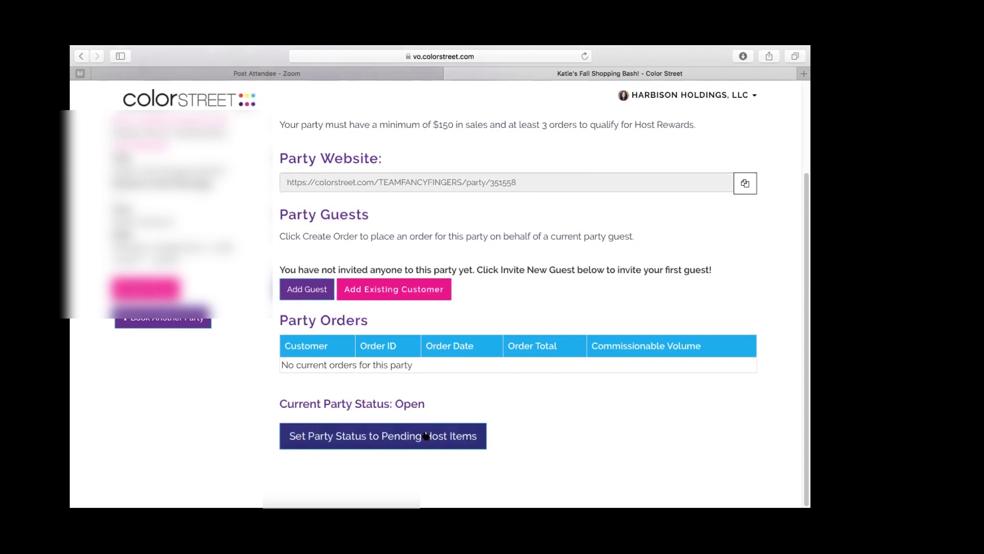
scroll(426, 436, up, 5)
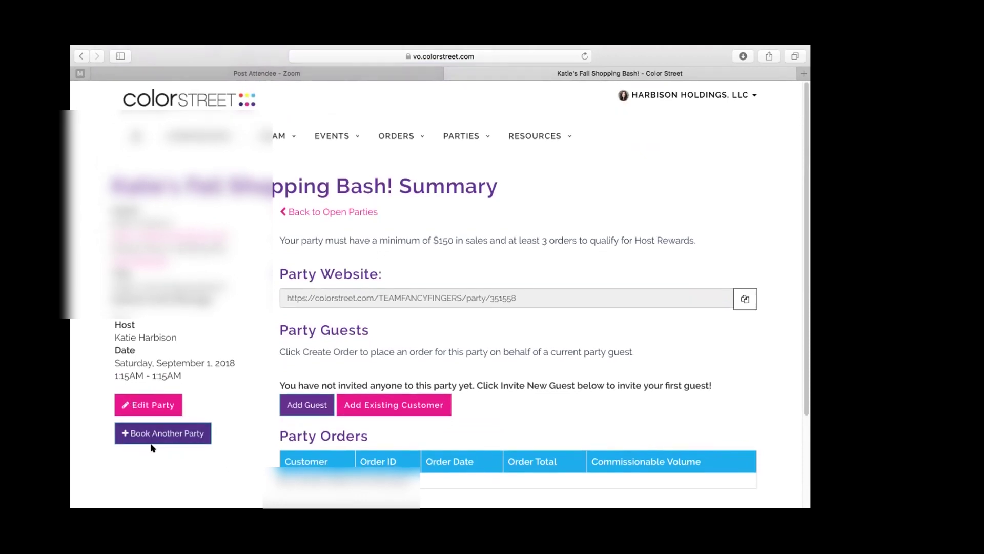
- Open the form for booking another party from the Fall Shopping Bash and examine its party info, host and location sections
scroll(149, 449, down, 1)
click(163, 384)
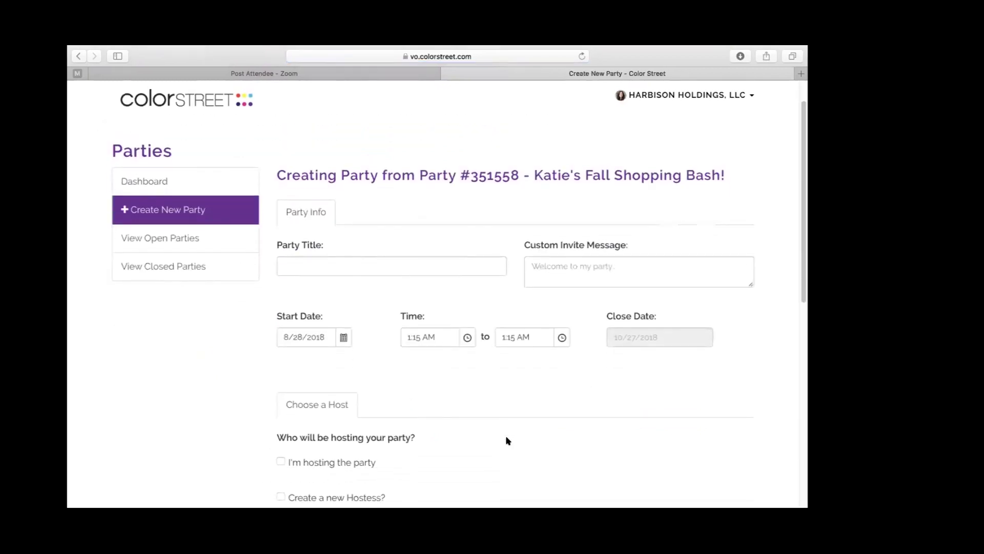
drag(740, 187, 385, 161)
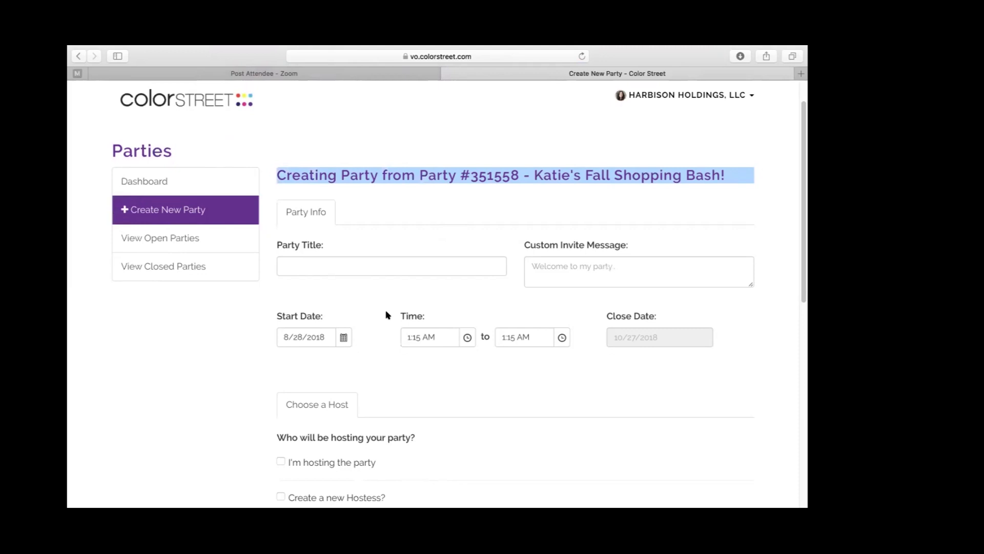
scroll(386, 314, down, 5)
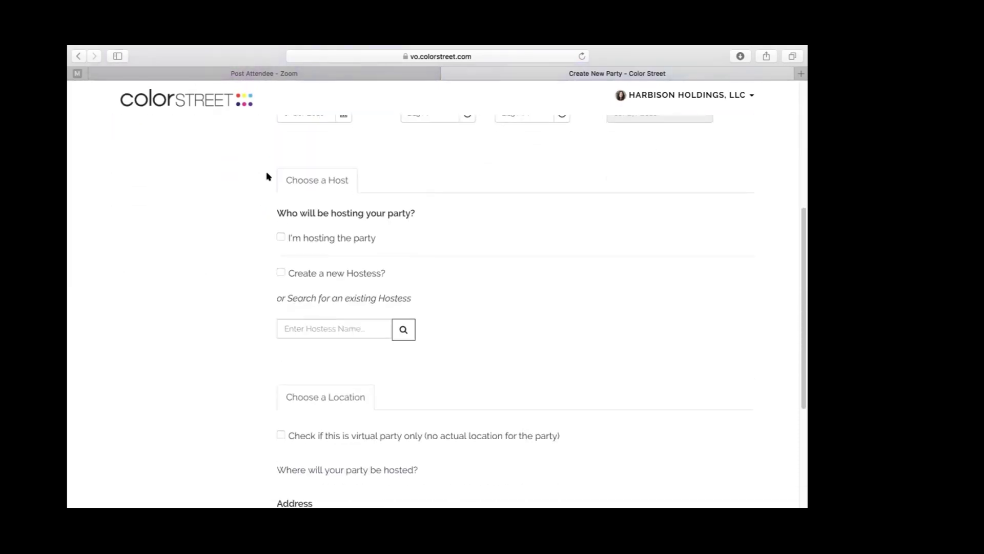
scroll(553, 482, down, 5)
scroll(555, 483, up, 1)
scroll(554, 484, down, 1)
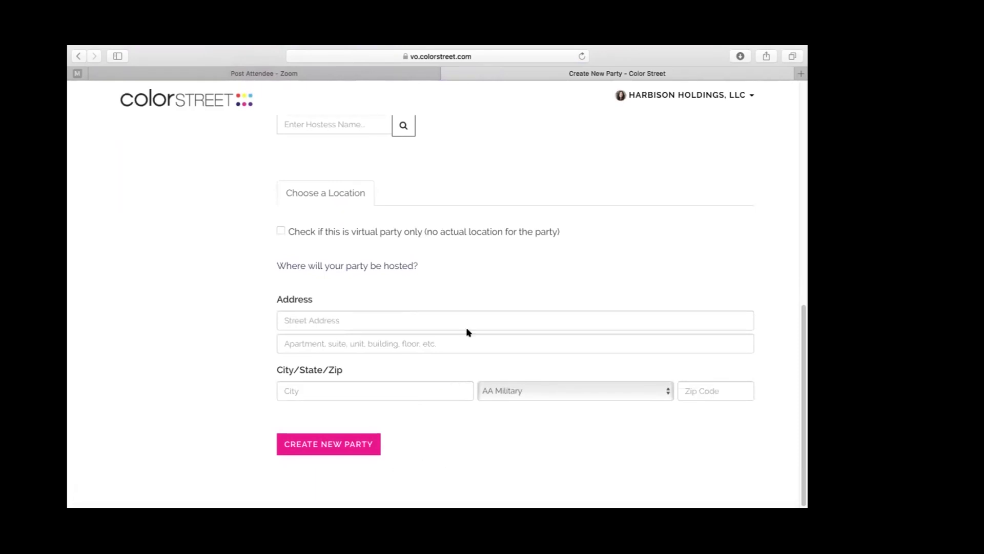
scroll(467, 331, up, 10)
scroll(466, 330, down, 5)
scroll(451, 327, up, 5)
scroll(451, 329, down, 1)
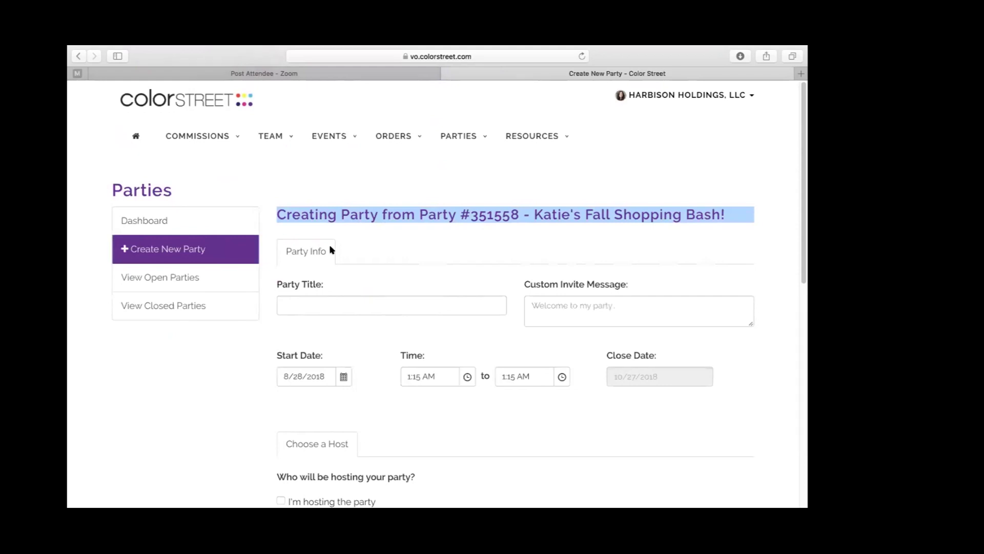
scroll(157, 365, up, 1)
- Leave the new-party form without creating a party and go back to the open parties list
click(79, 58)
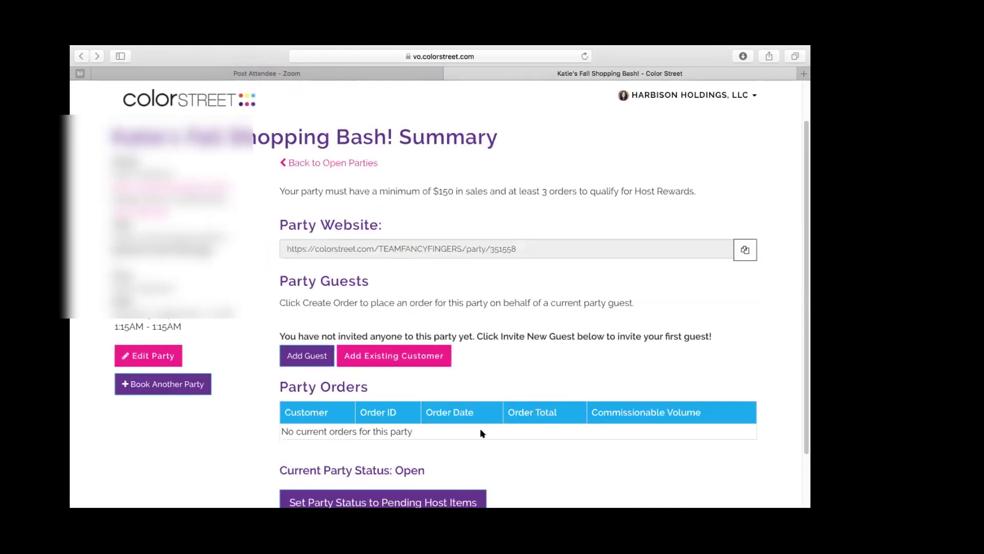
scroll(481, 433, down, 3)
scroll(308, 256, up, 5)
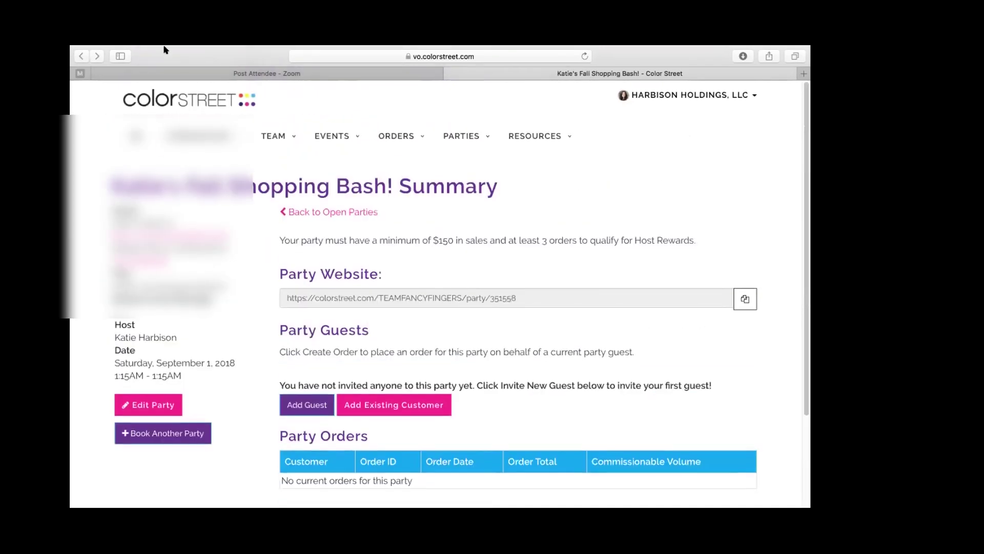
mouse_move(95, 65)
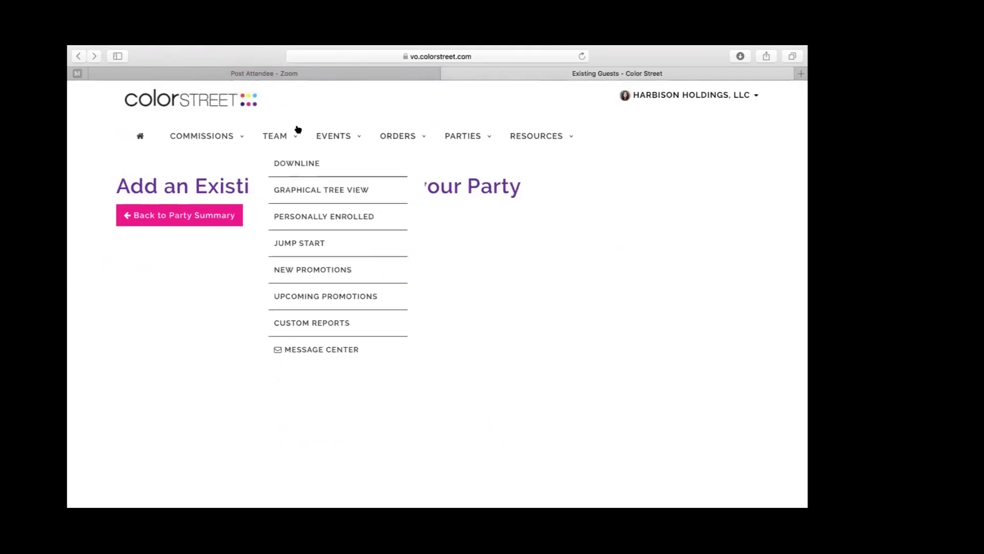
click(79, 54)
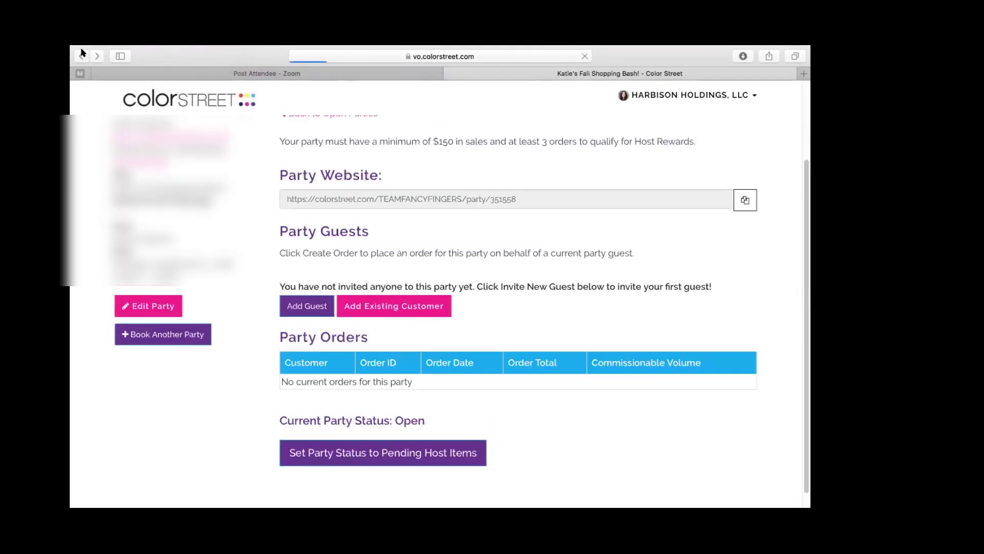
click(73, 56)
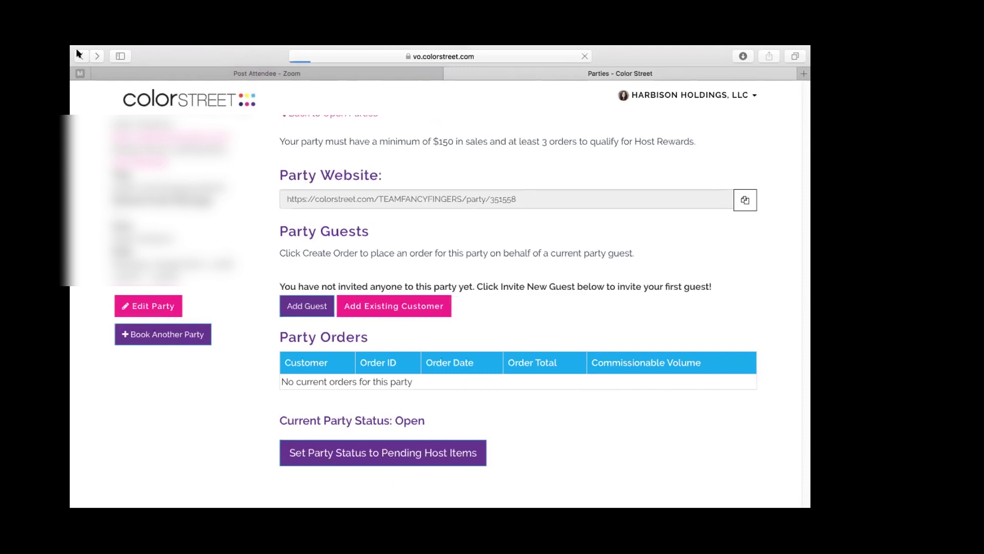
- Open the August Shopping Bash party for management and examine its host rewards, party orders, commissionable volume and status options
scroll(450, 328, down, 3)
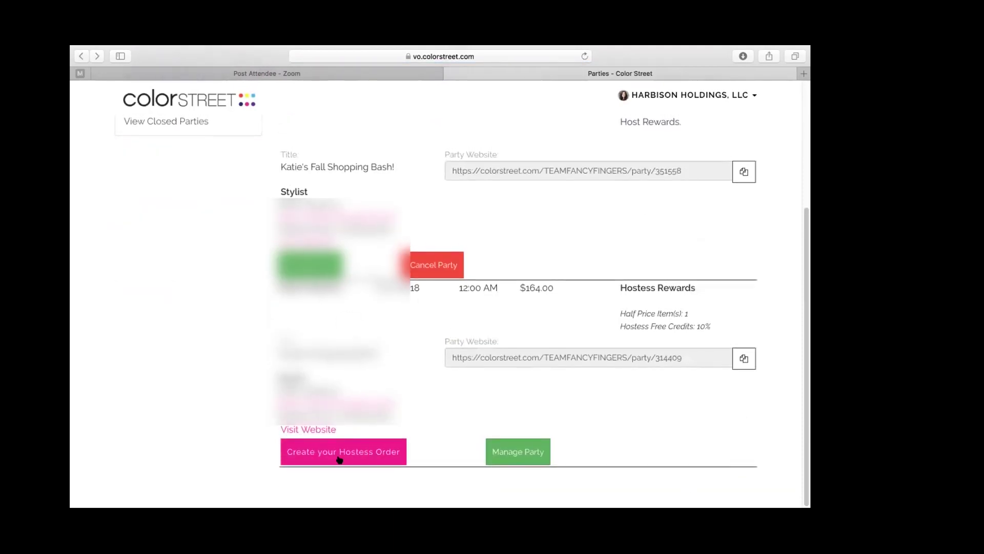
click(525, 451)
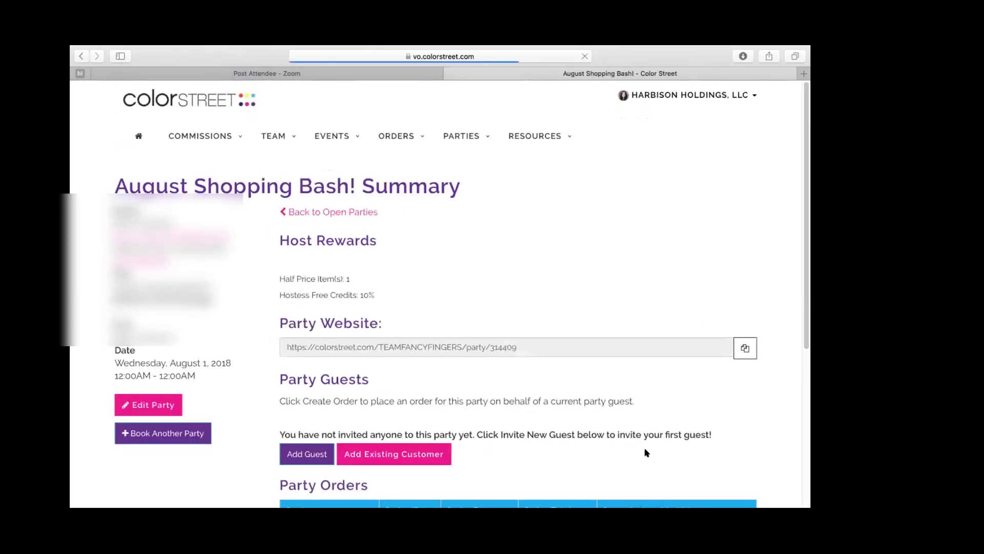
scroll(189, 429, down, 5)
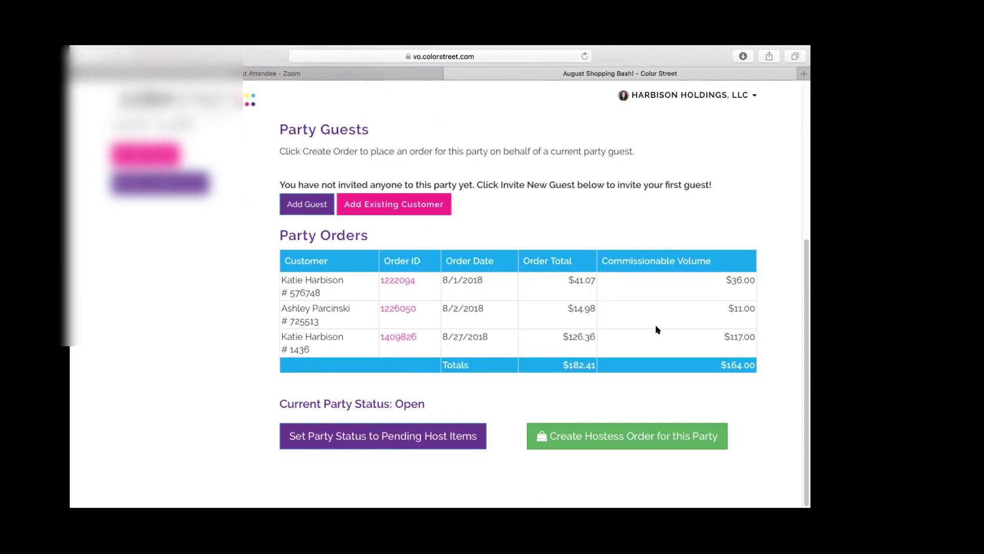
scroll(658, 329, up, 5)
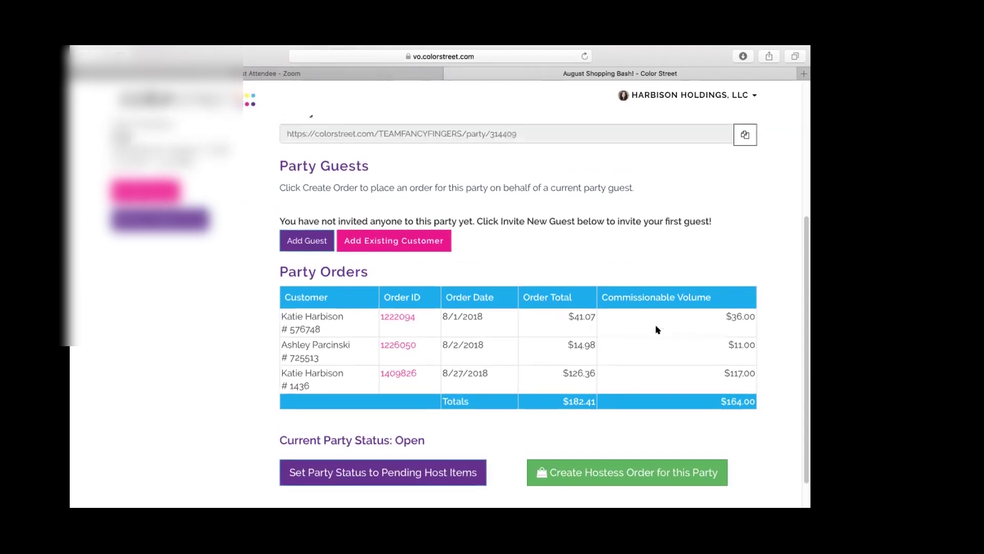
scroll(658, 330, down, 5)
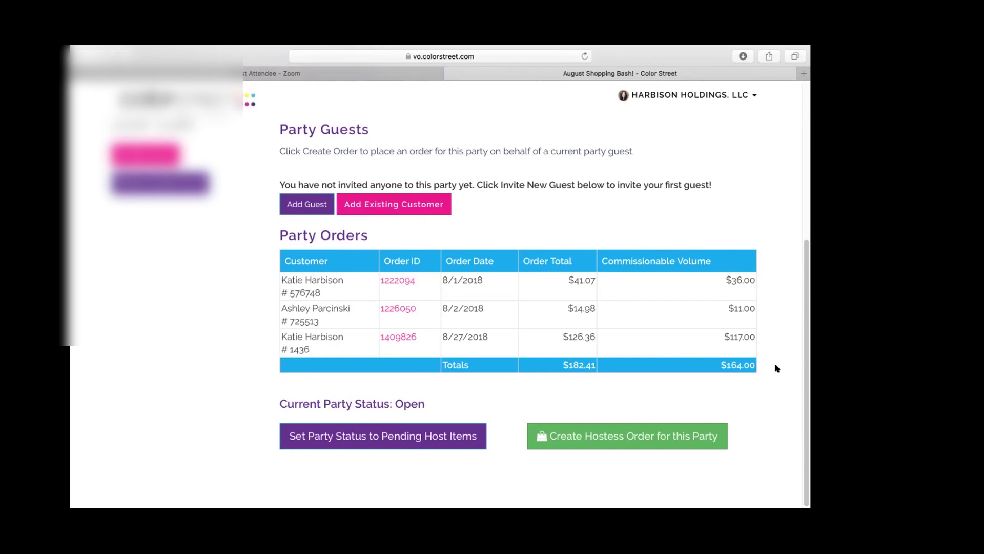
scroll(775, 367, up, 3)
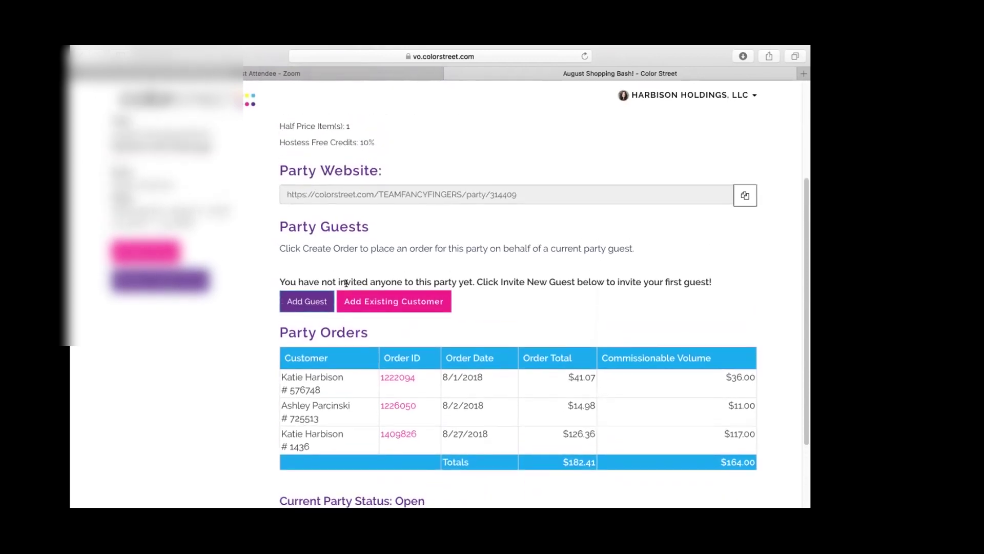
scroll(530, 382, down, 3)
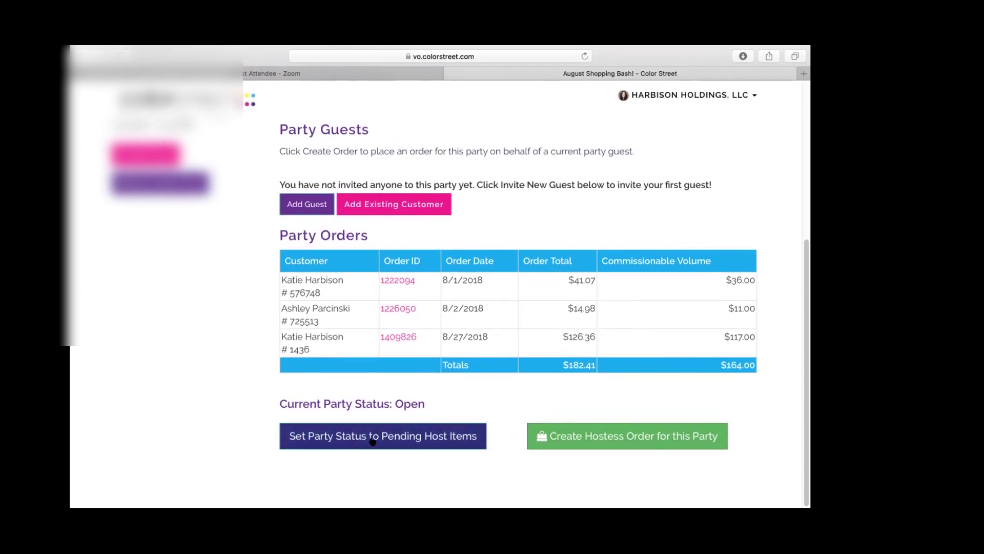
- Start a hostess order for the August Shopping Bash party and check the closing warning and qualifying host rewards
click(572, 436)
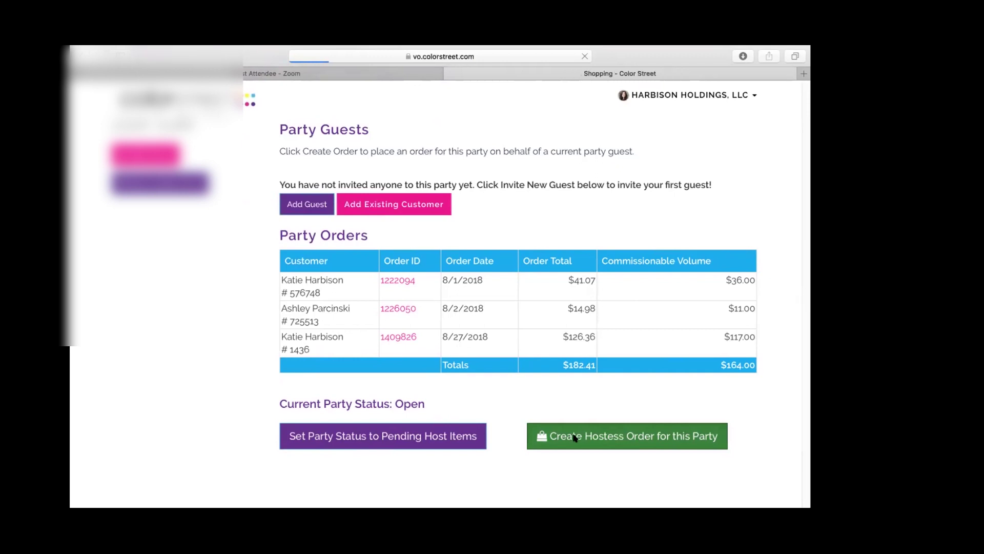
scroll(423, 314, down, 2)
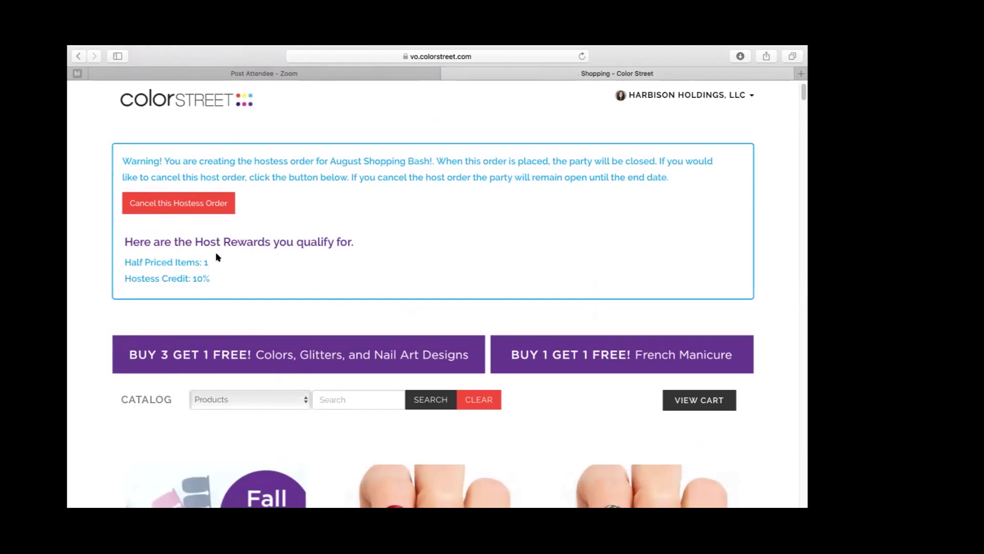
- Examine the half-priced item and hostess credit rewards, and browse the first products in the hostess order catalog
drag(210, 262, 123, 261)
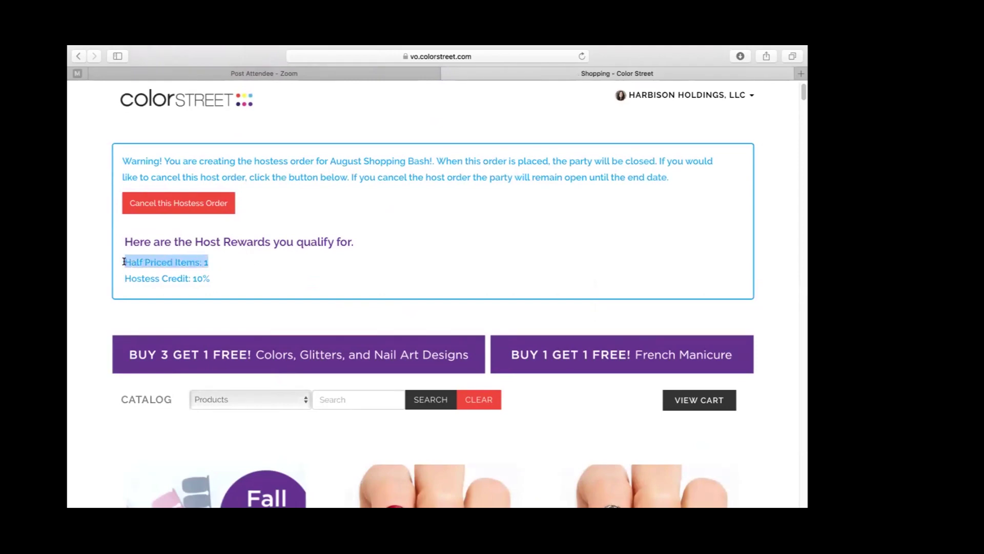
click(219, 293)
scroll(219, 293, down, 5)
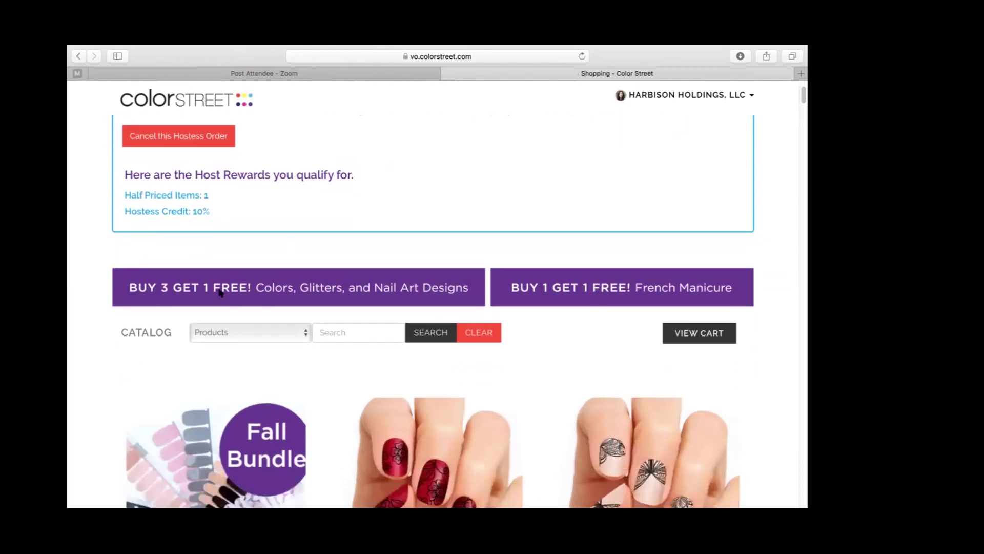
scroll(219, 293, down, 1)
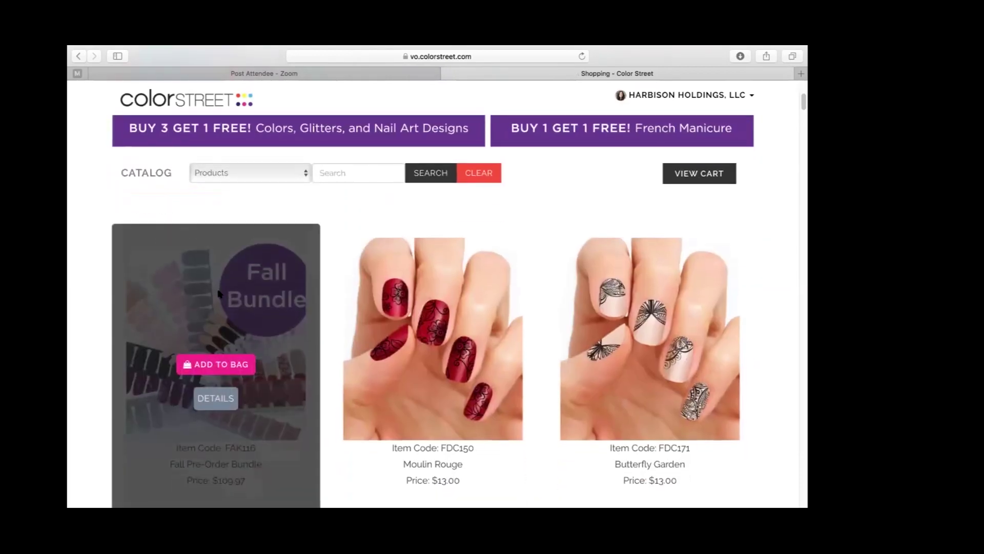
scroll(219, 292, down, 7)
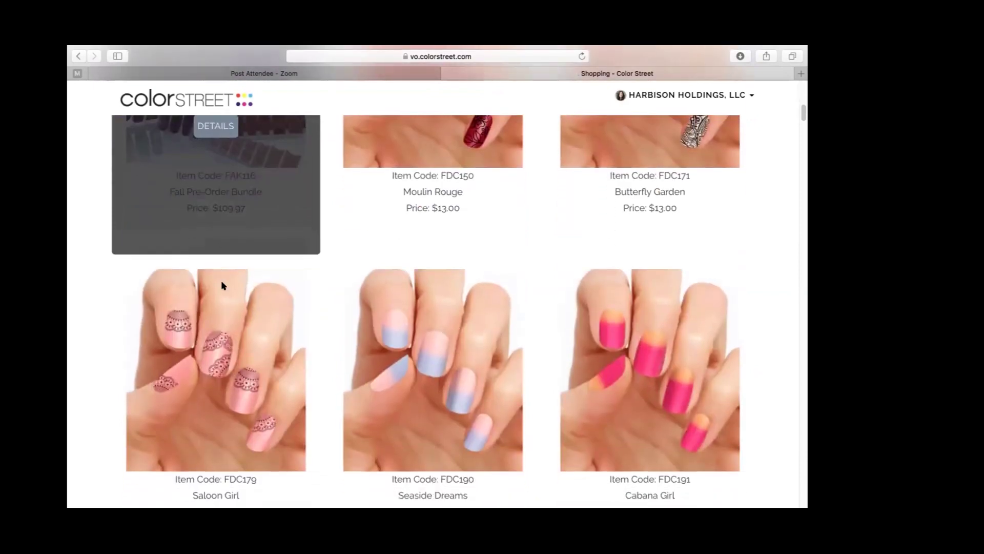
scroll(223, 285, down, 1)
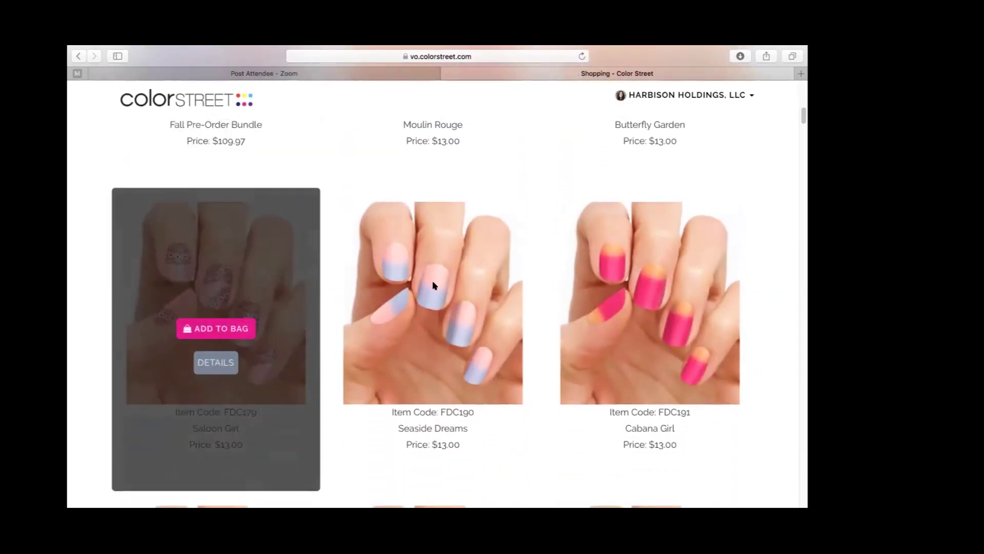
mouse_move(453, 300)
scroll(453, 300, up, 12)
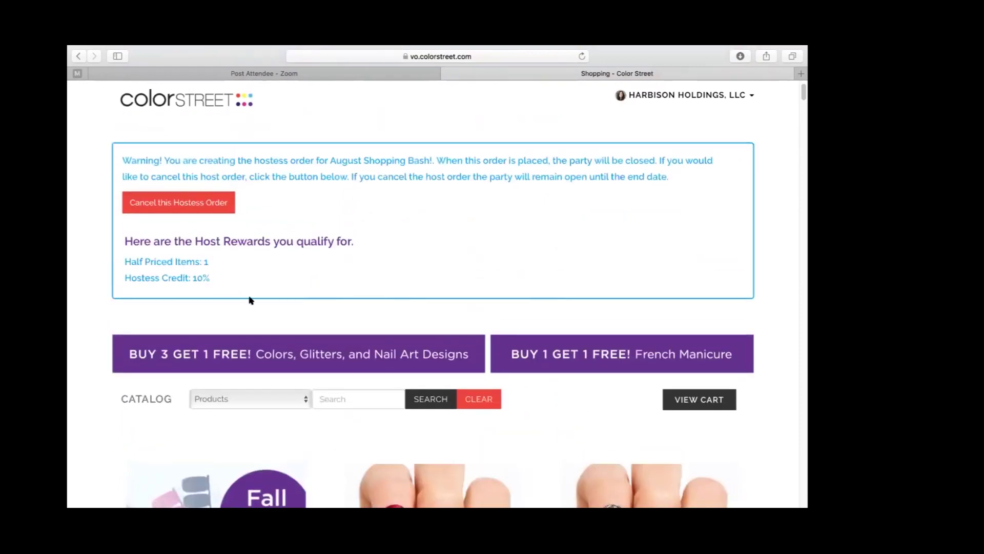
- Find the Sea Glass Shores nail set in the catalog and add it to the hostess order
scroll(398, 310, down, 5)
scroll(398, 309, down, 15)
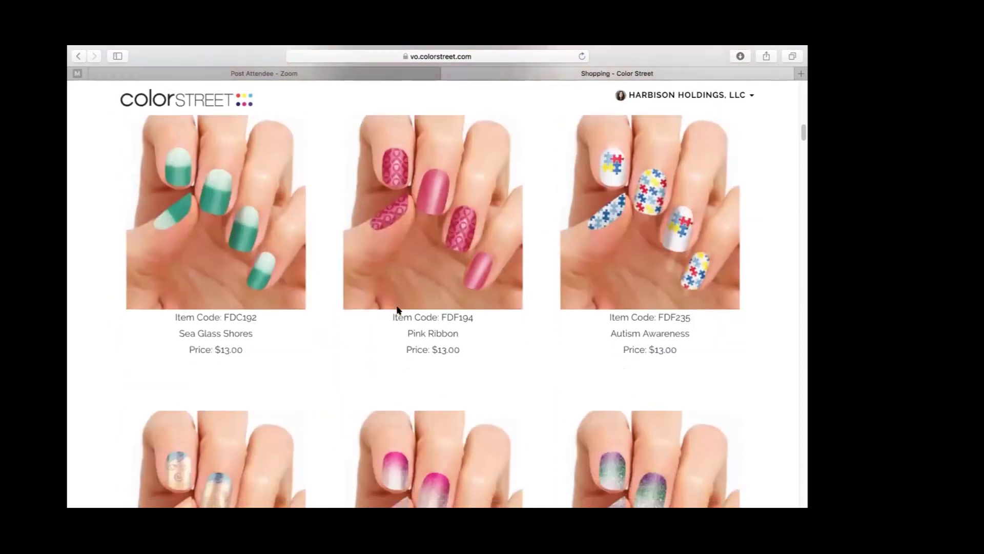
mouse_move(218, 238)
click(218, 237)
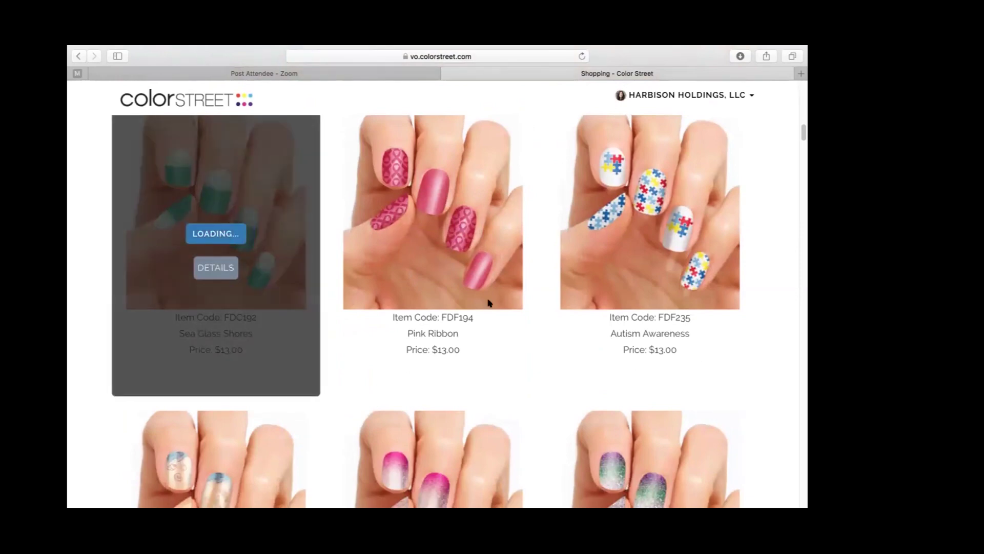
- Open the hostess order's cart and examine how the half-price item and host credit are applied to the subtotal
scroll(521, 318, up, 20)
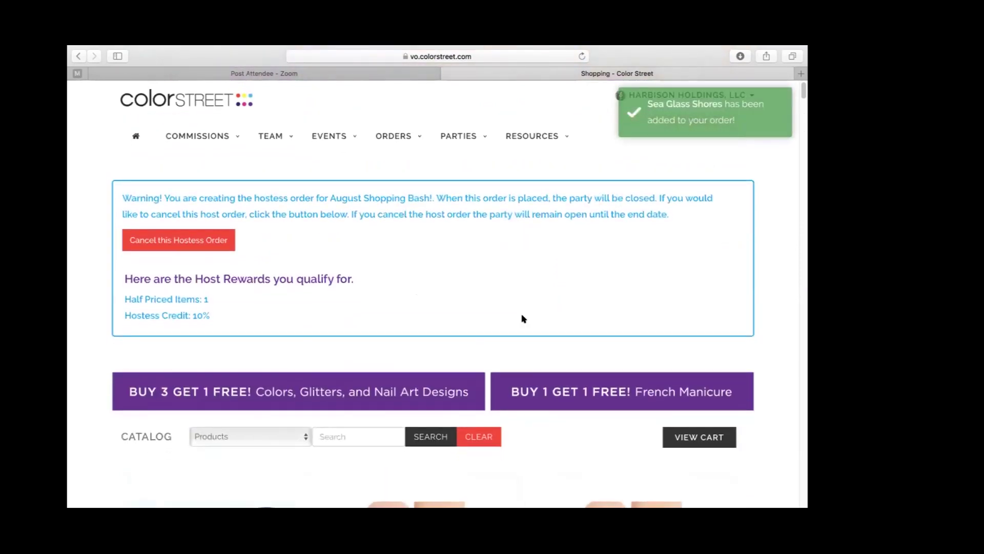
click(699, 437)
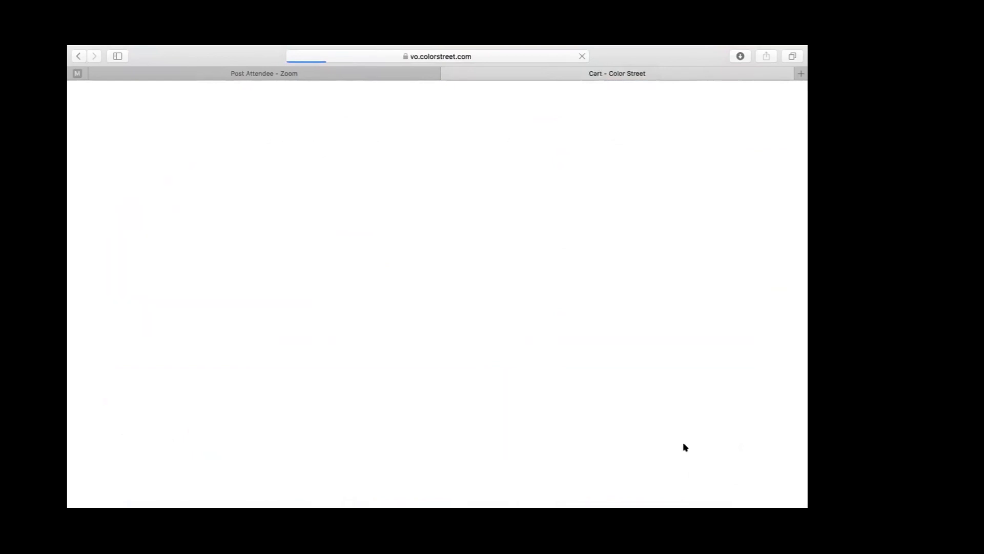
scroll(527, 367, down, 5)
scroll(527, 367, down, 3)
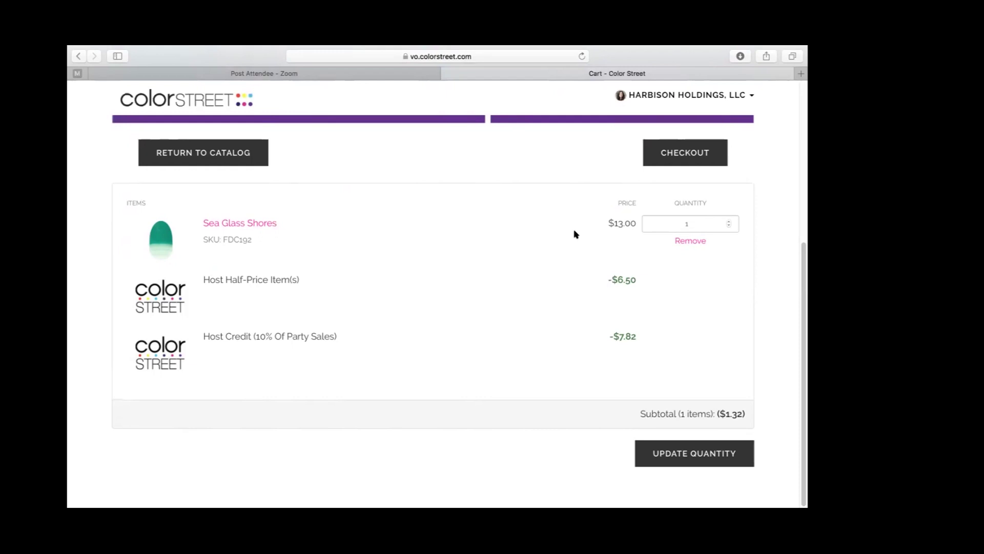
scroll(559, 306, up, 3)
scroll(559, 306, up, 2)
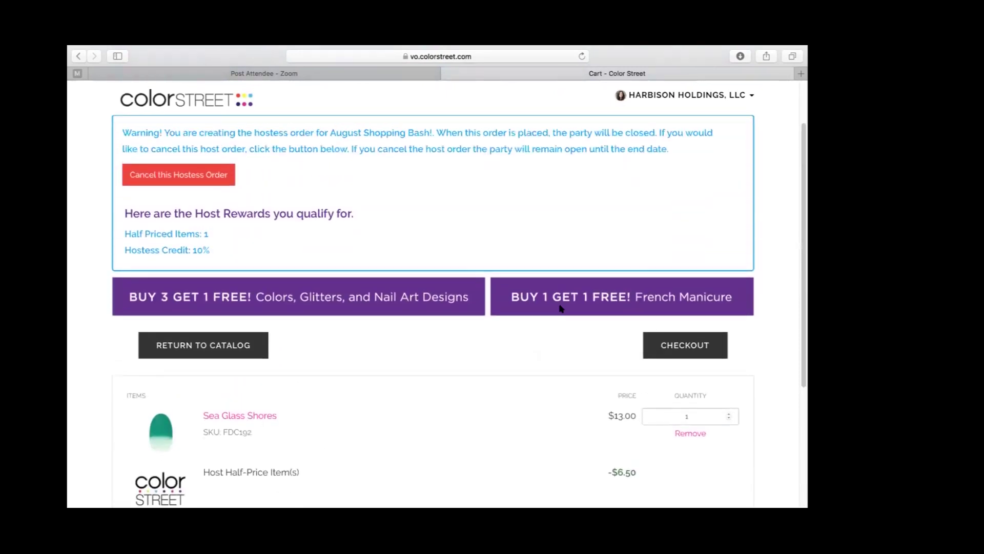
scroll(316, 284, down, 2)
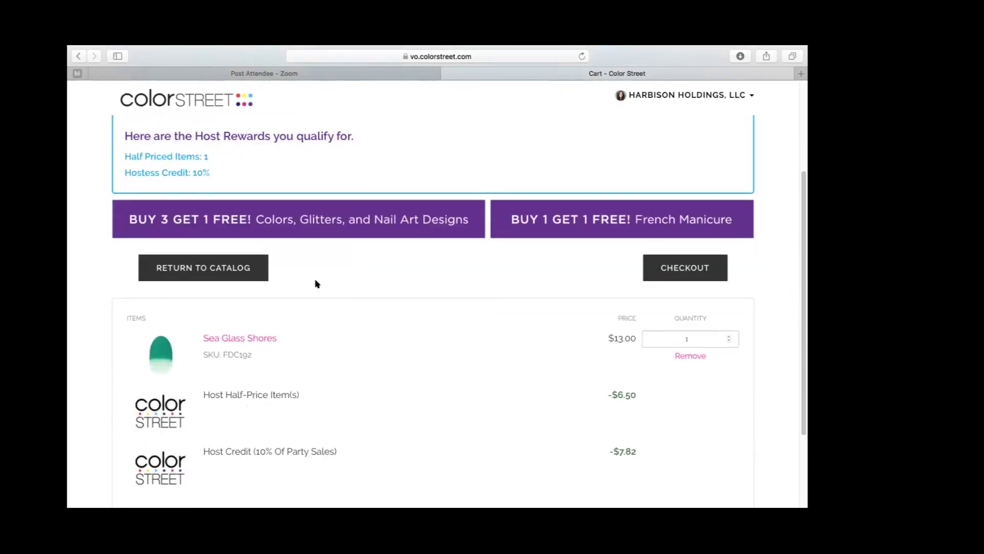
scroll(316, 284, down, 3)
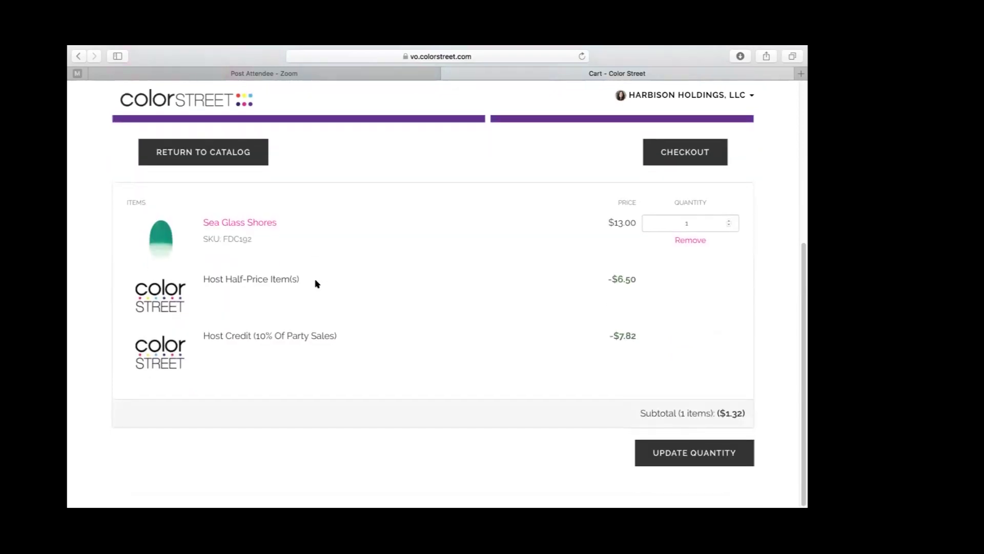
scroll(577, 359, up, 5)
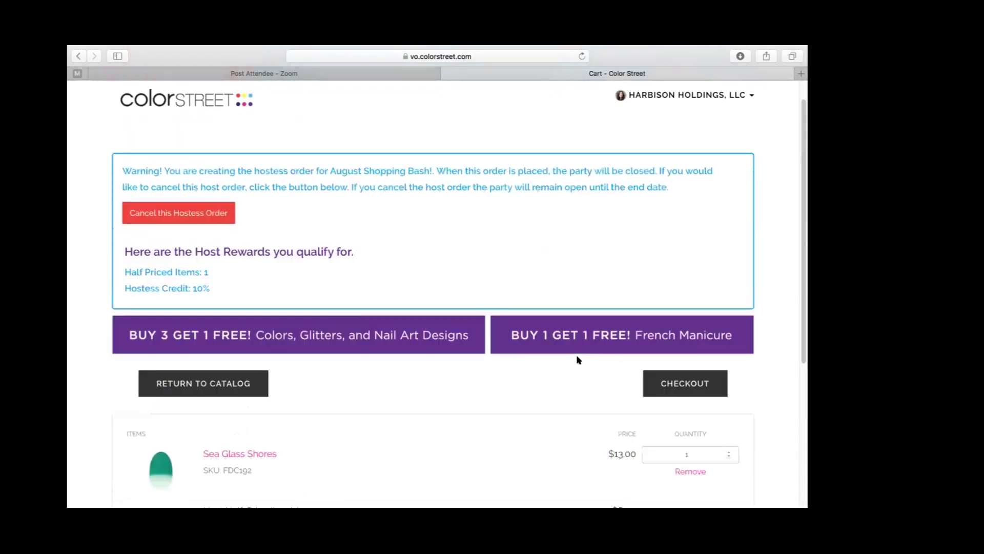
scroll(577, 359, down, 5)
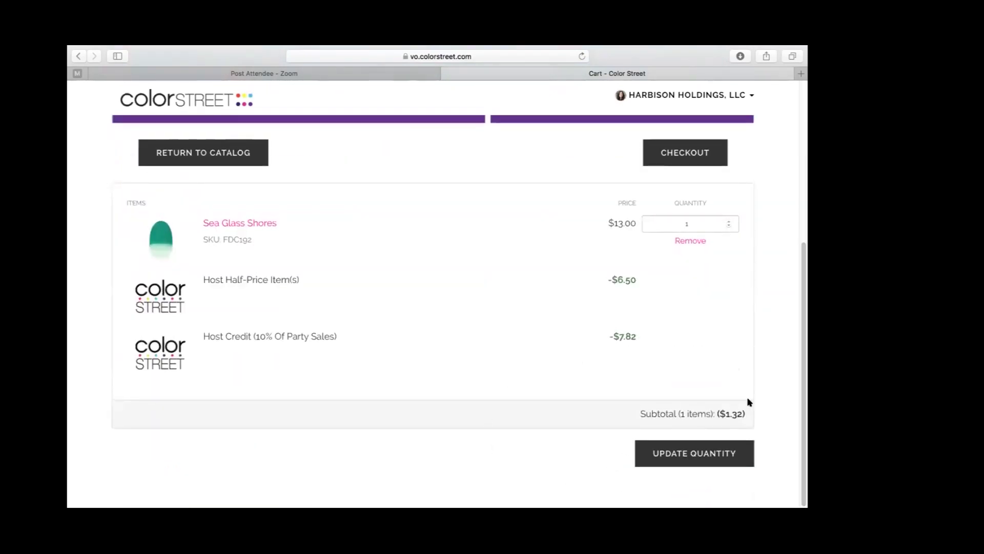
mouse_move(518, 506)
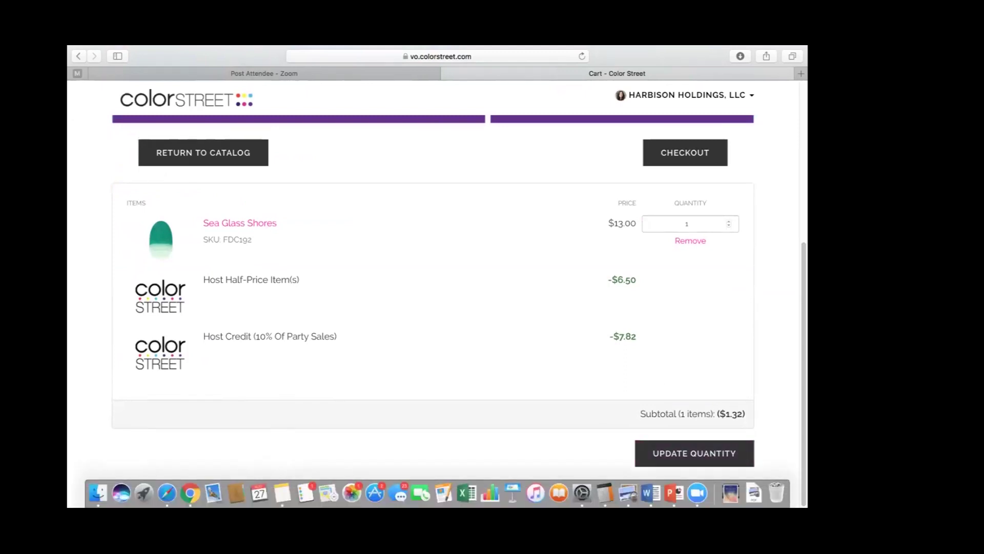
- Proceed to checkout for the hostess order and look over the shipping page
click(667, 152)
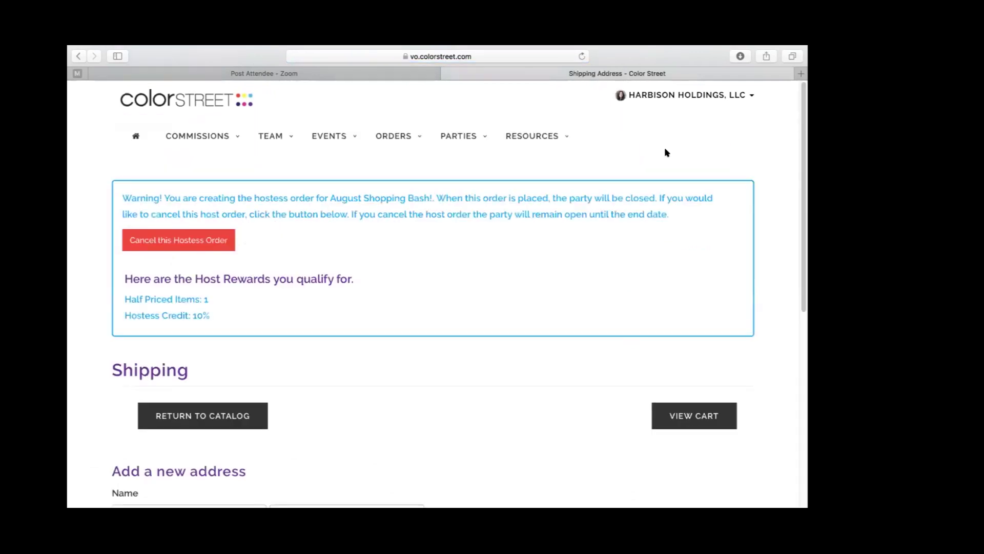
scroll(397, 392, down, 10)
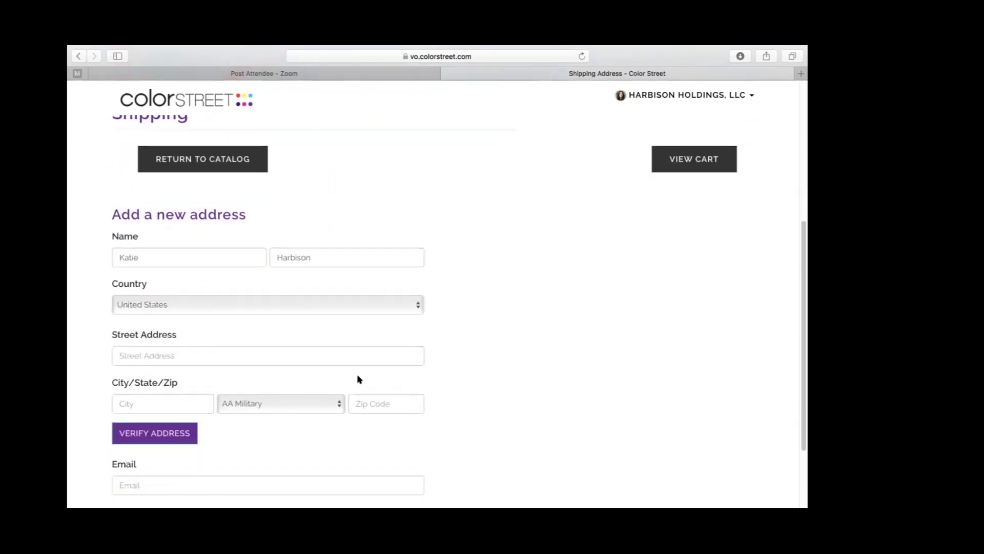
scroll(203, 363, down, 2)
scroll(203, 363, up, 5)
scroll(204, 364, up, 6)
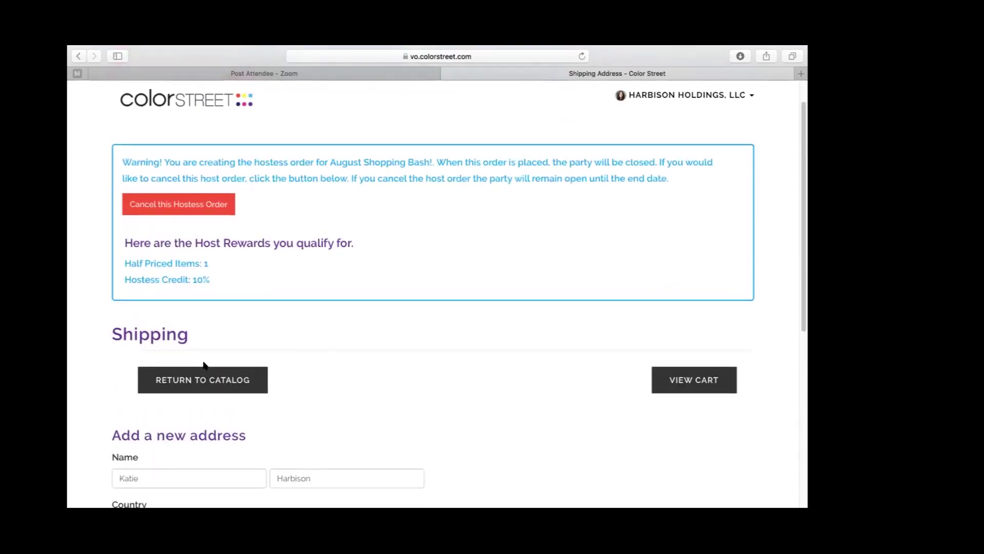
- Fill in the street address, city, state and ZIP code of the new shipping address
scroll(205, 365, down, 4)
scroll(203, 365, down, 8)
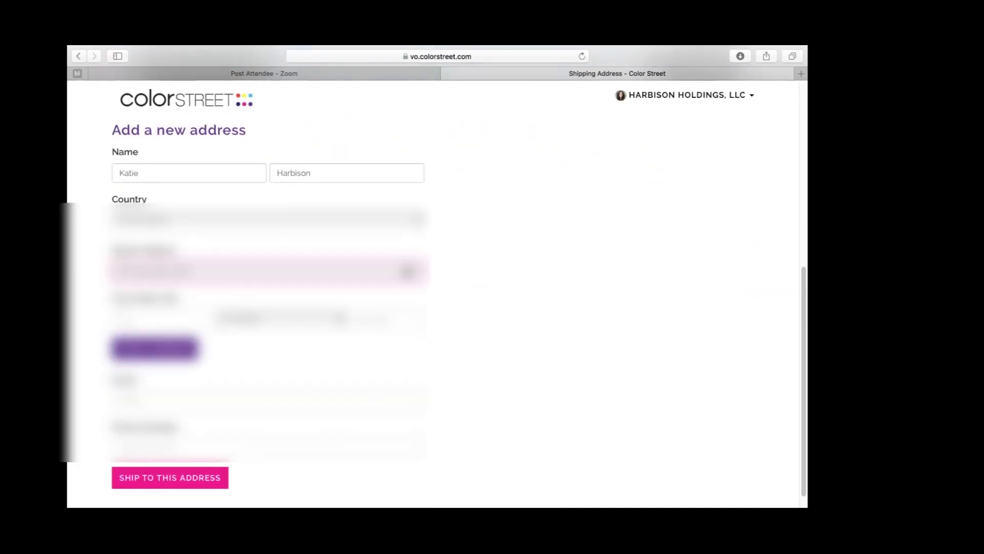
click(198, 318)
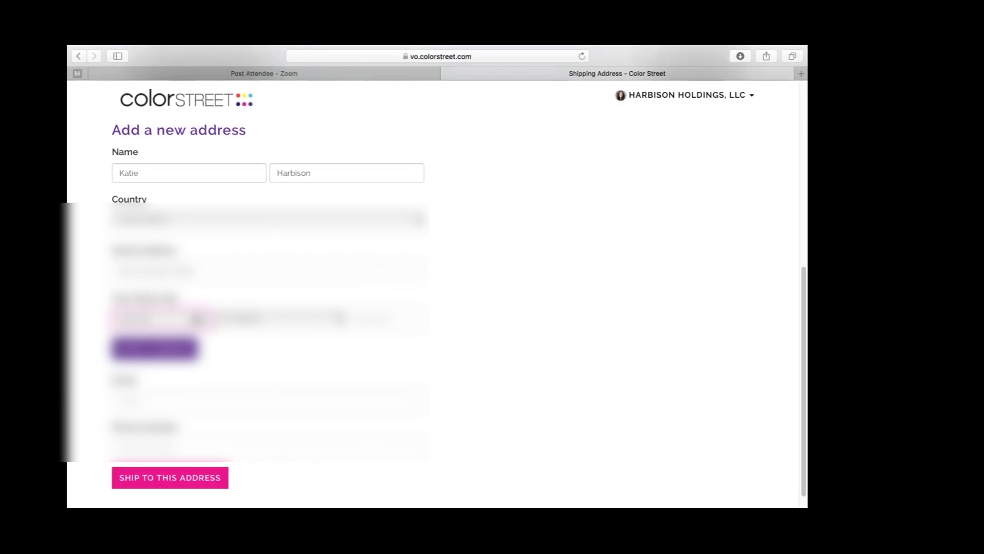
key(Tab)
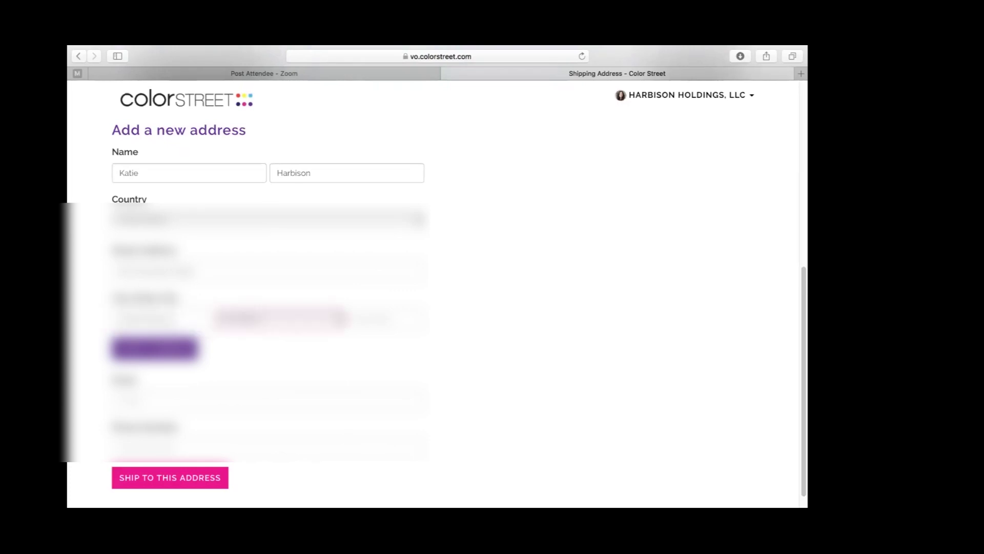
click(408, 318)
text(0)
key(Tab)
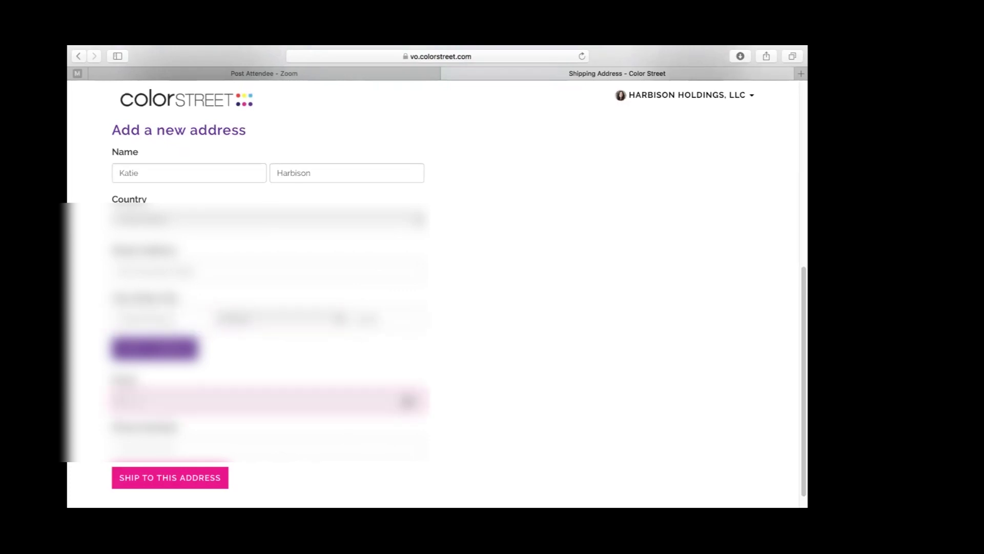
- Enter the recipient's e-mail and phone number, and choose to ship the order to this address
scroll(182, 378, down, 1)
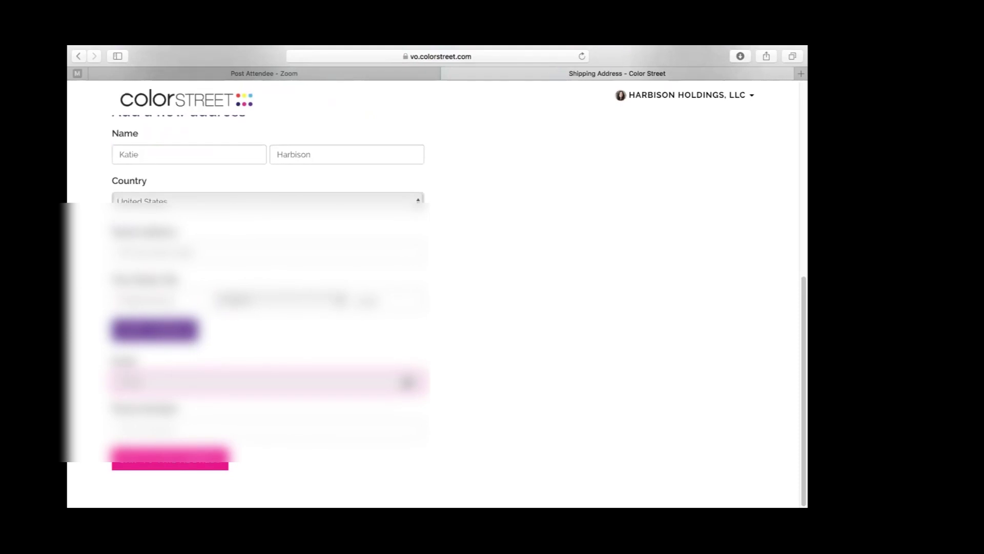
text(harbison)
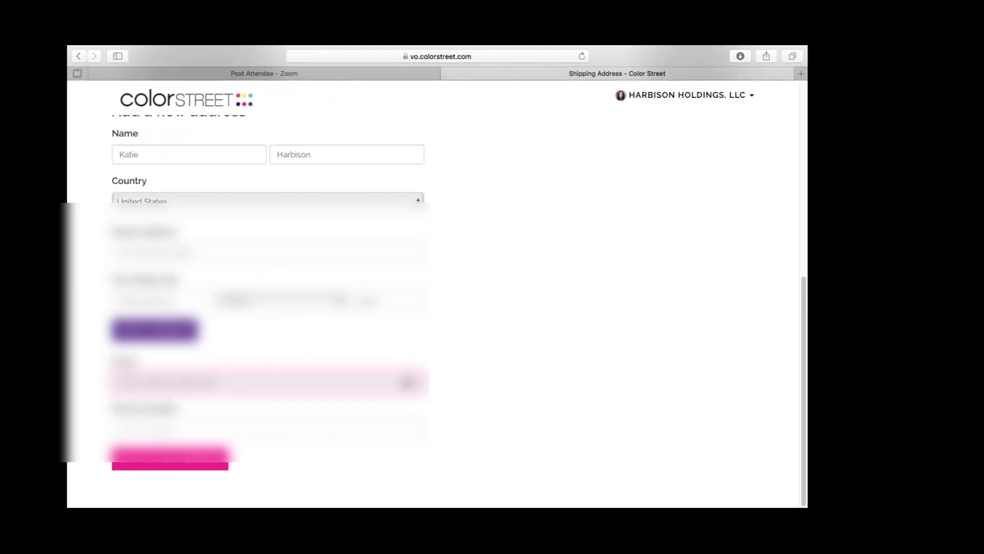
key(Tab)
text(000)
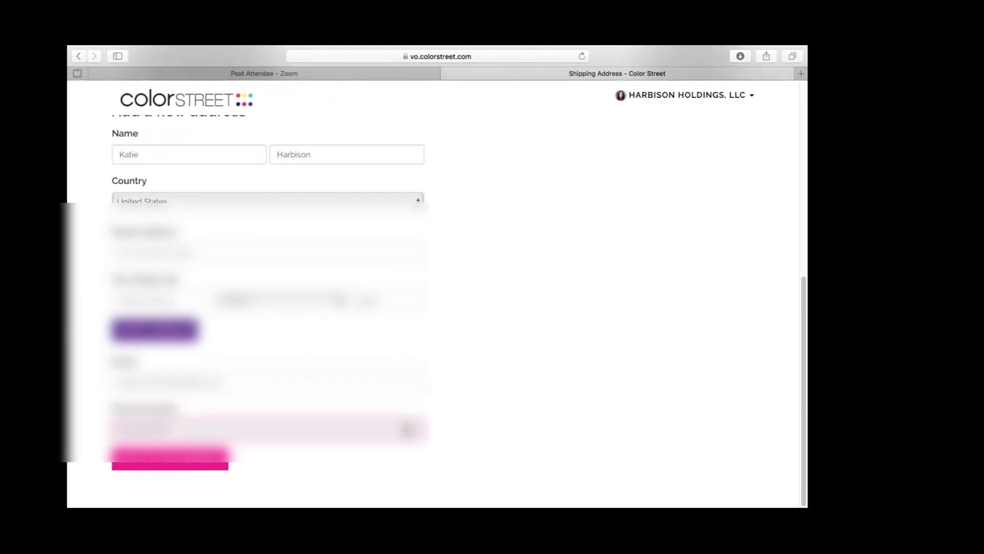
click(335, 453)
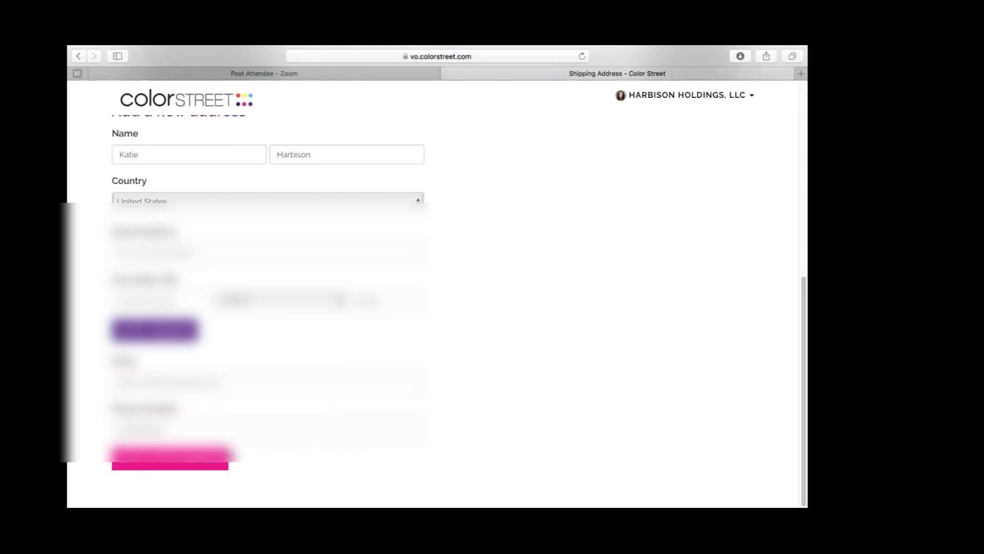
click(155, 462)
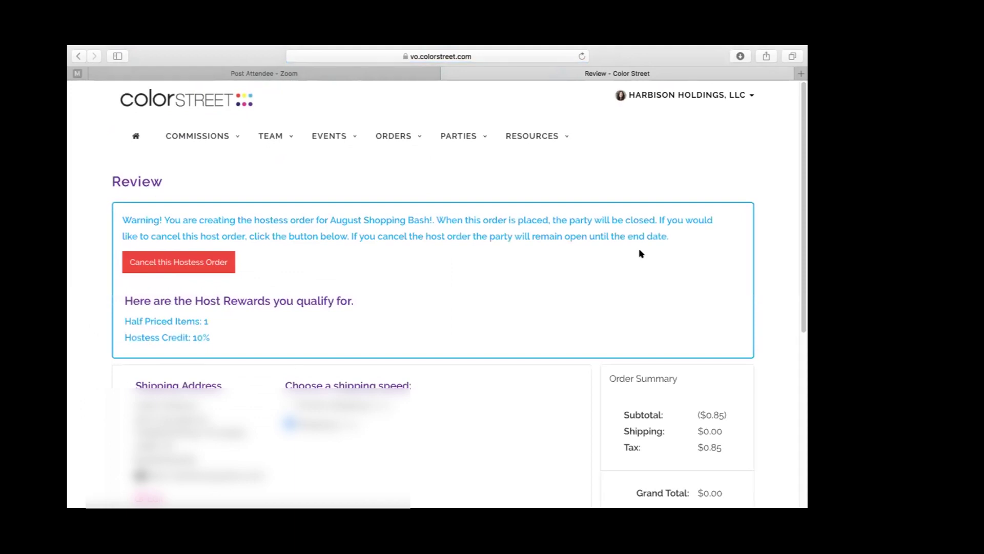
- Check the order summary and items, place the hostess order for the August Shopping Bash, and open the order history
scroll(490, 408, down, 3)
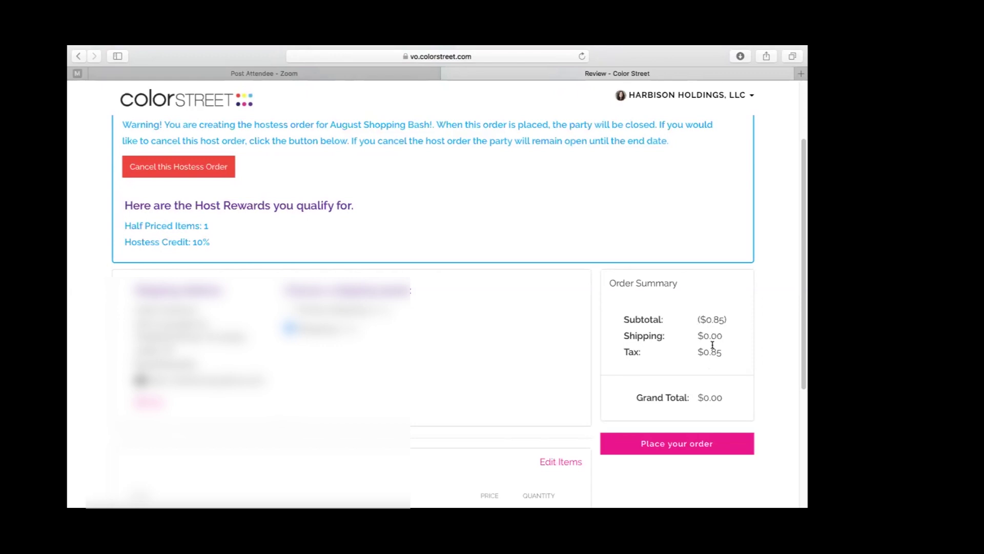
scroll(709, 357, down, 3)
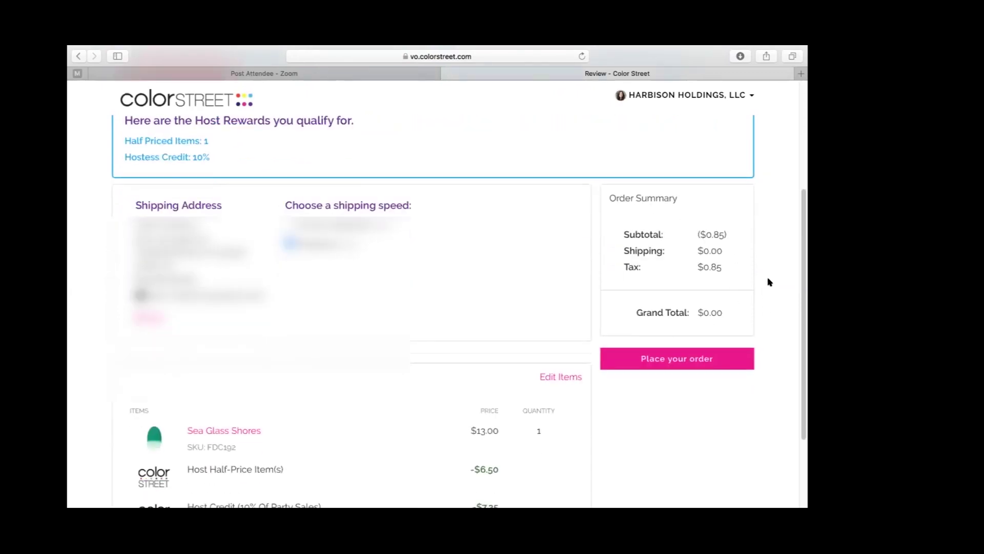
scroll(477, 354, down, 4)
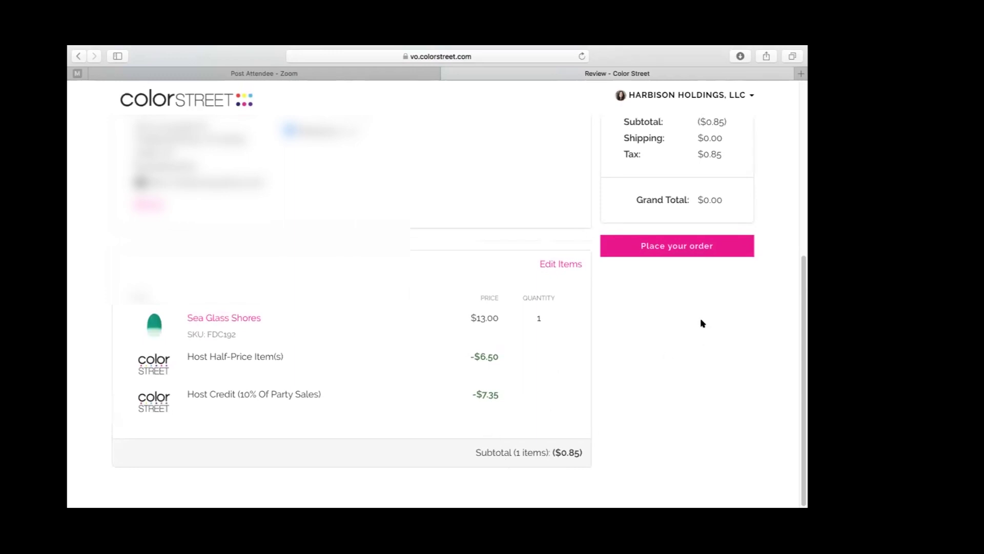
click(671, 244)
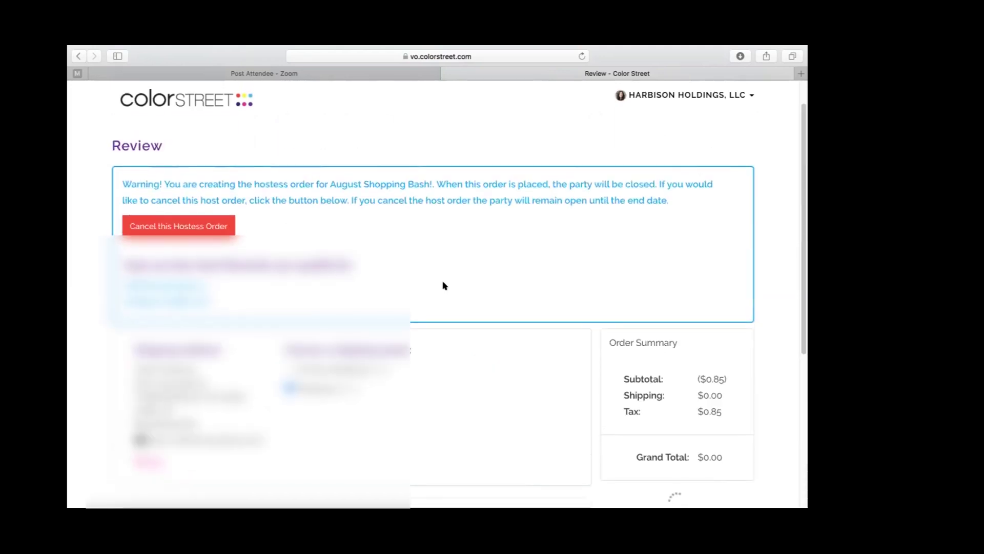
scroll(444, 286, down, 1)
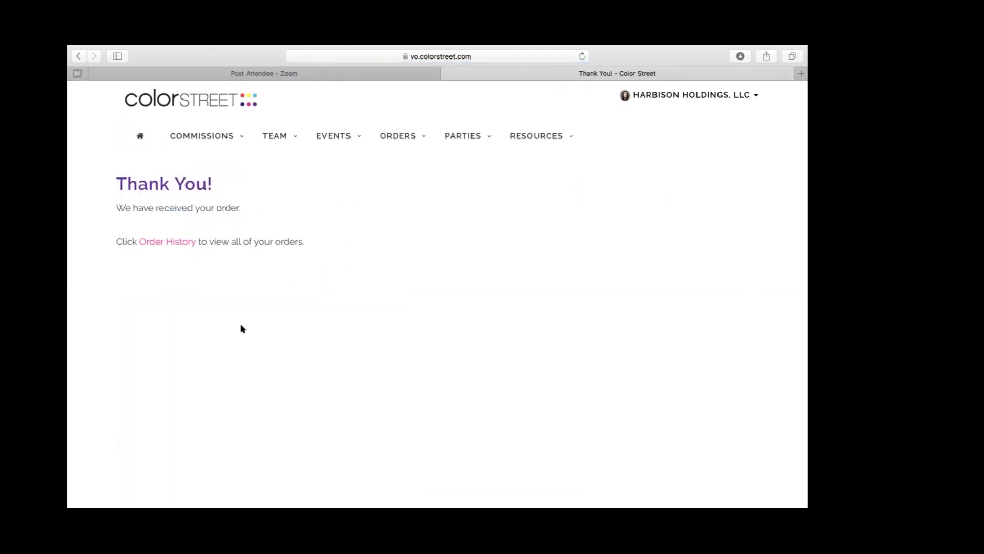
click(162, 240)
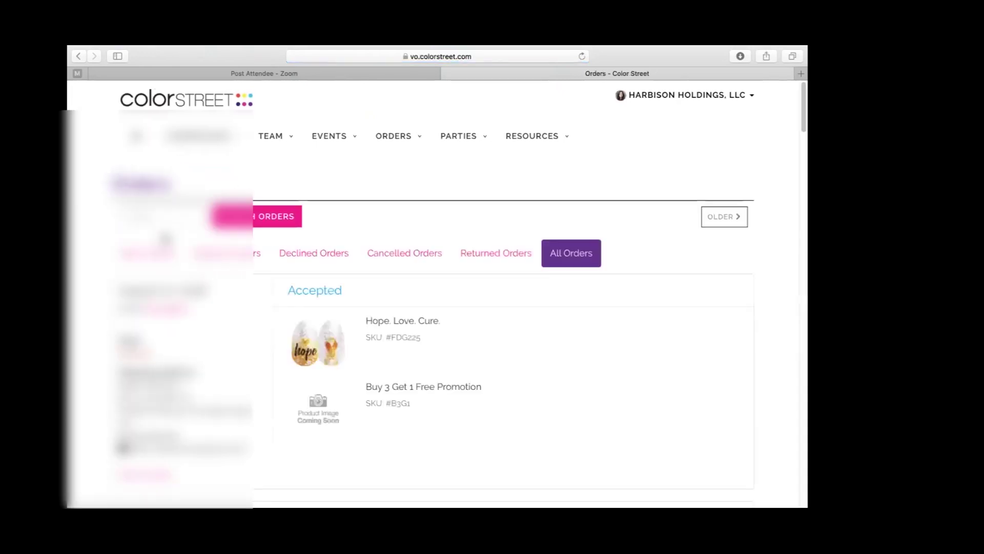
- Look through the accepted orders in the full order history
scroll(397, 366, down, 1)
scroll(398, 366, down, 3)
scroll(420, 361, up, 3)
- Open the party dashboard and go from there to the full list of open parties
mouse_move(403, 128)
mouse_move(470, 134)
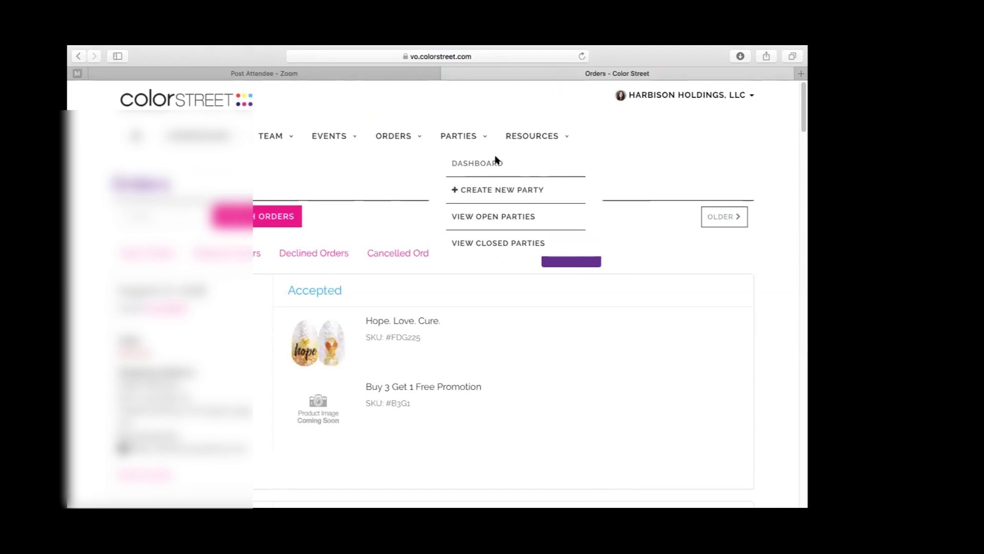
click(480, 166)
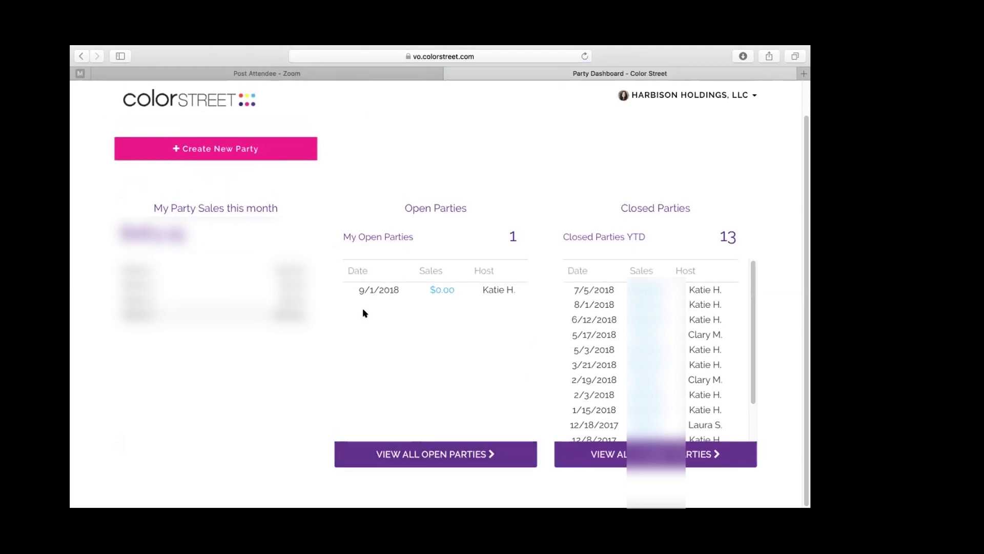
click(384, 444)
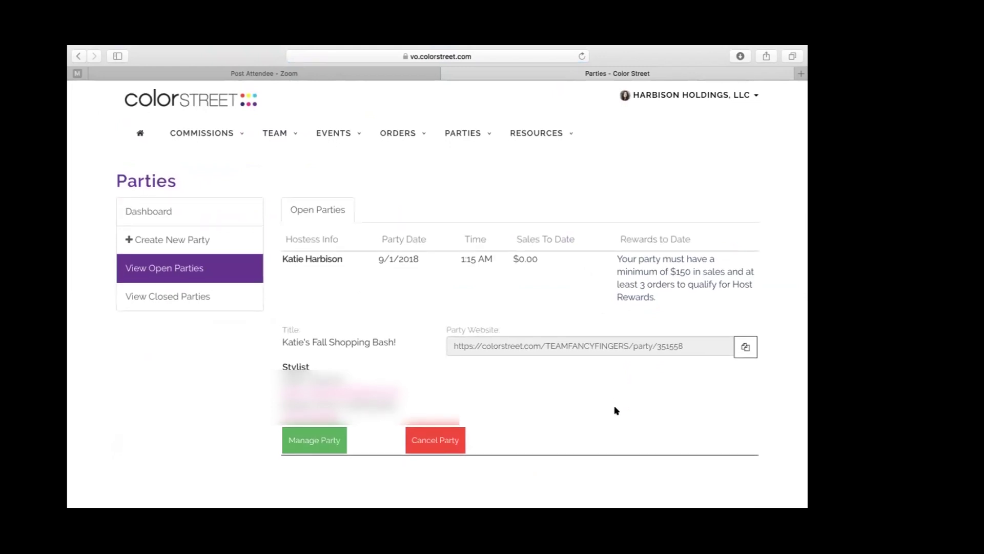
- Open the list of closed parties and look through its entries
click(472, 137)
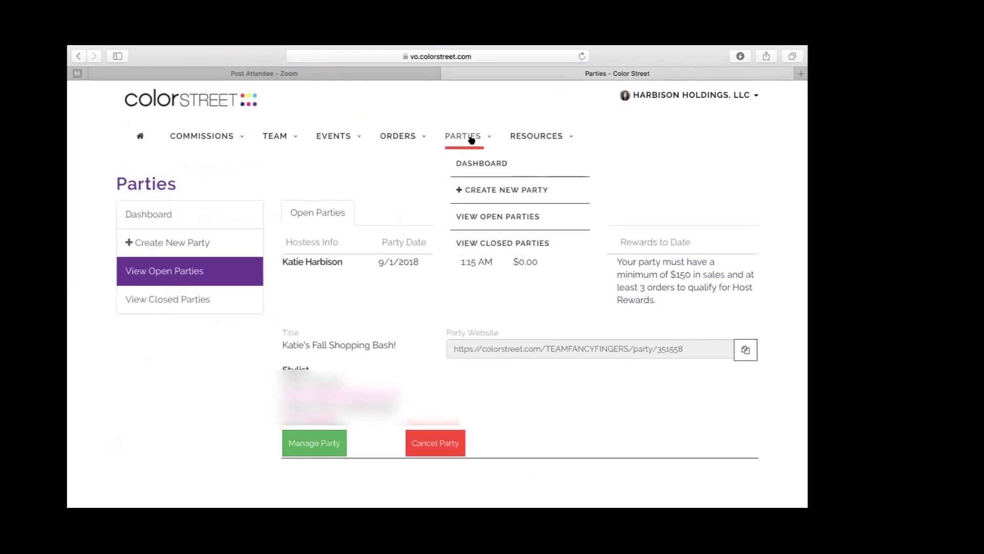
click(480, 243)
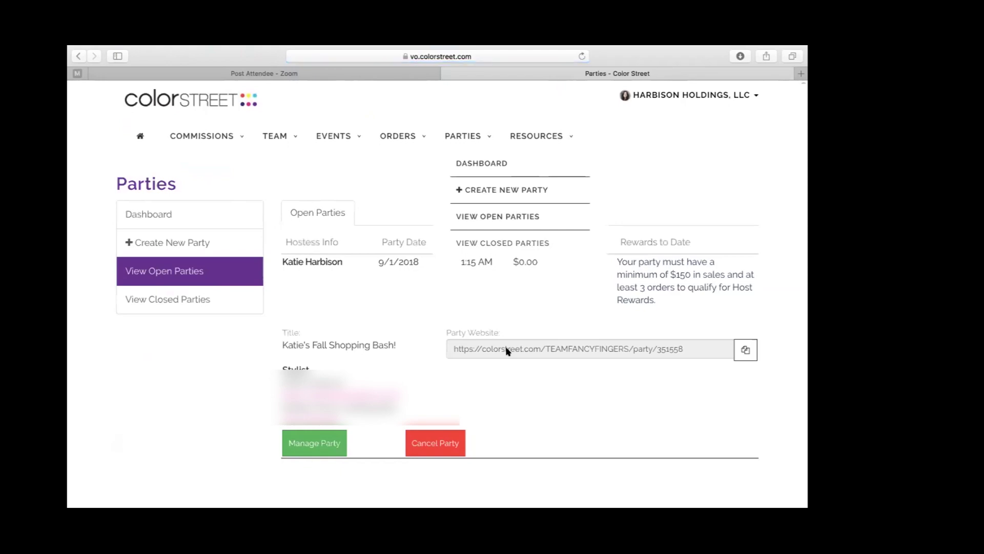
scroll(509, 352, down, 5)
scroll(510, 352, up, 5)
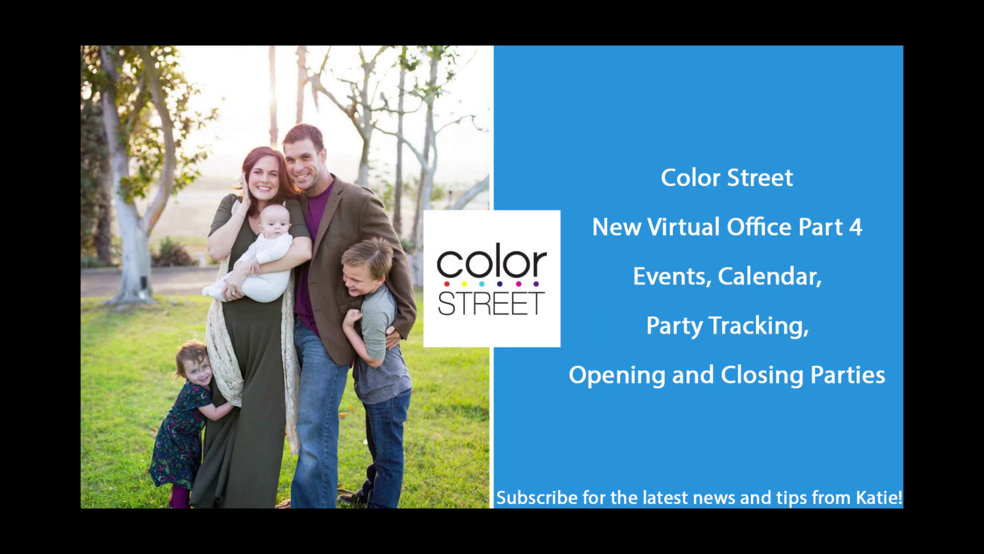